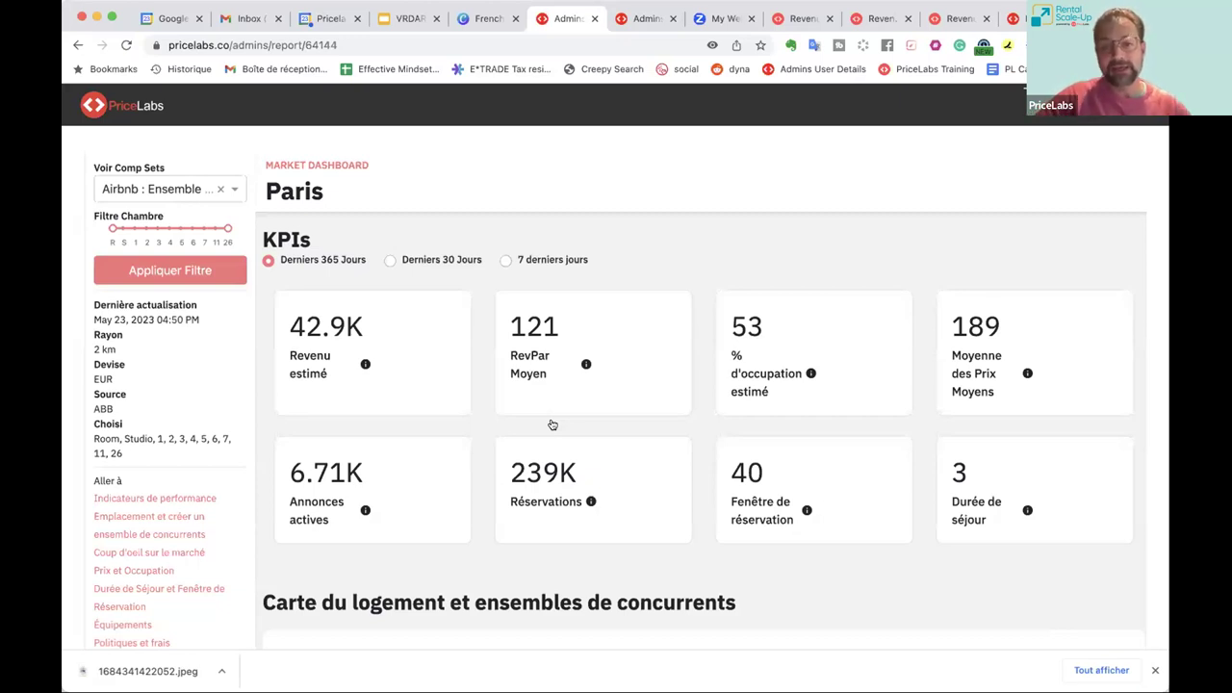
Review the Paris market dashboard from the KPIs through the map, market history and summary to the future occupancy trends
scroll(413, 245, "down", 5)
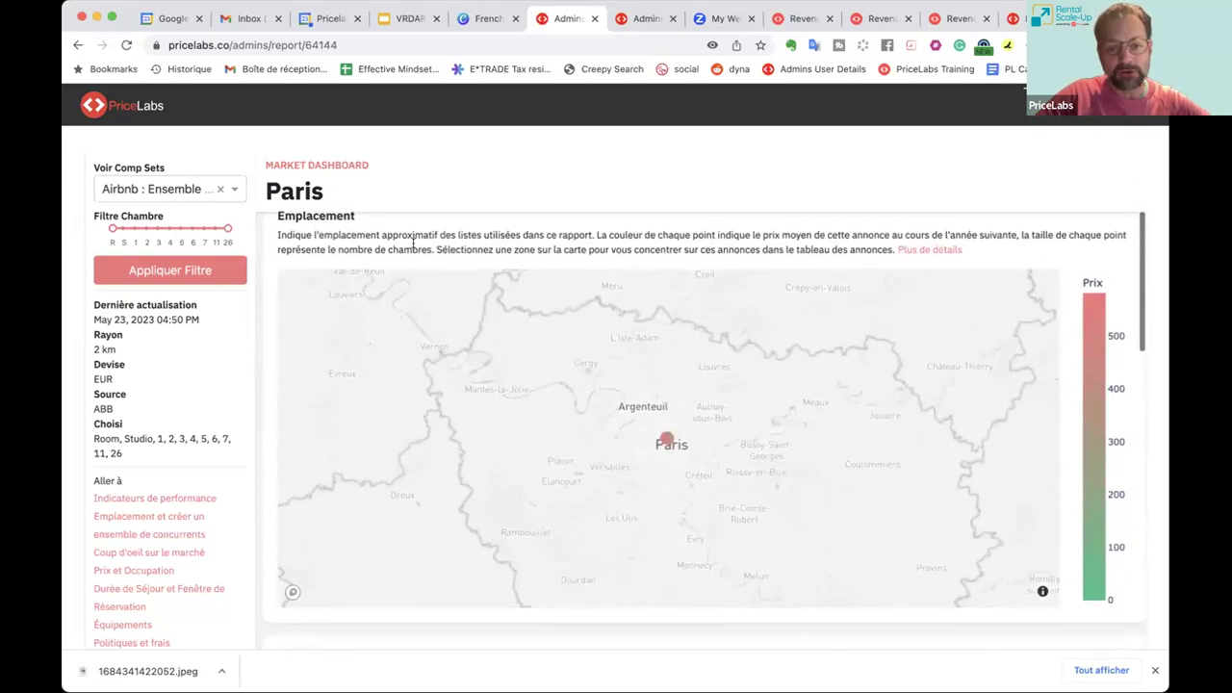
scroll(404, 385, "down", 3)
scroll(393, 464, "down", 3)
scroll(393, 464, "down", 5)
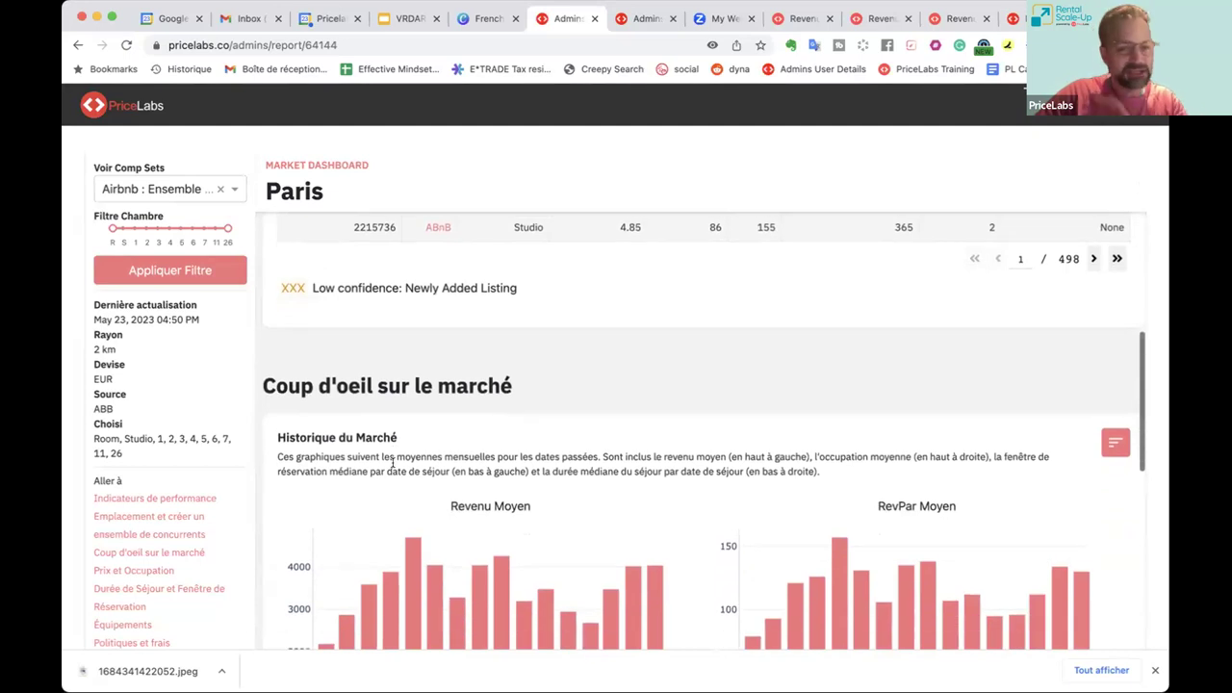
scroll(393, 464, "down", 1)
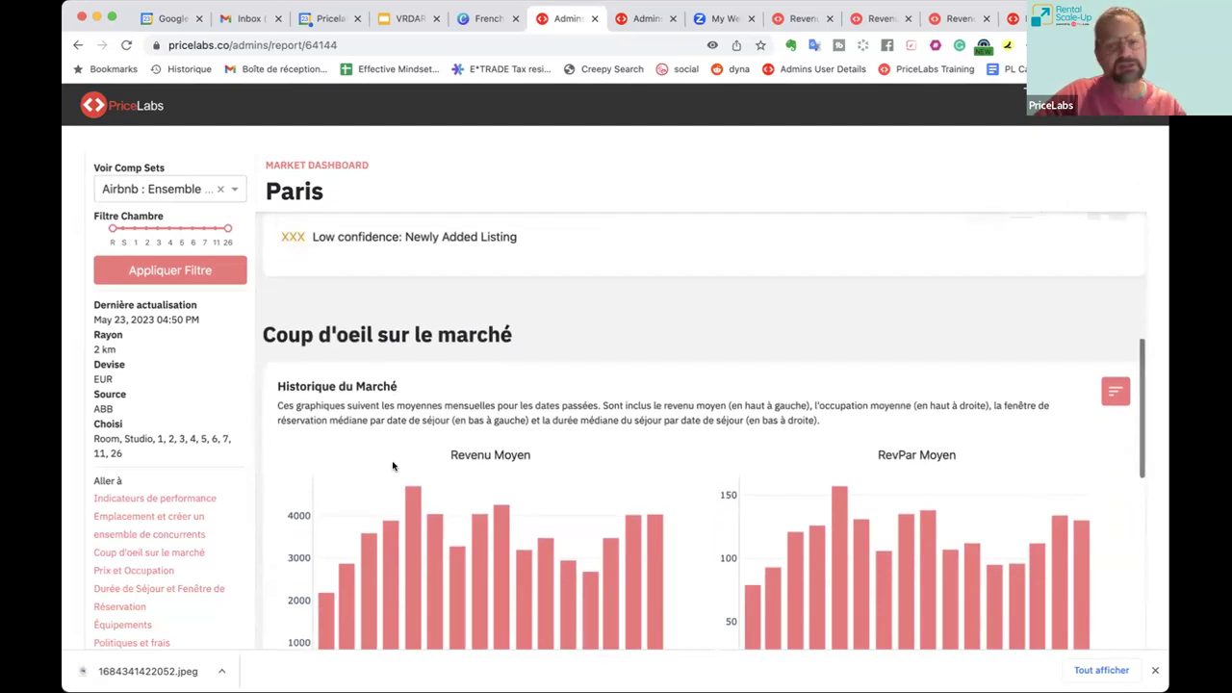
scroll(393, 463, "down", 1)
scroll(393, 462, "down", 4)
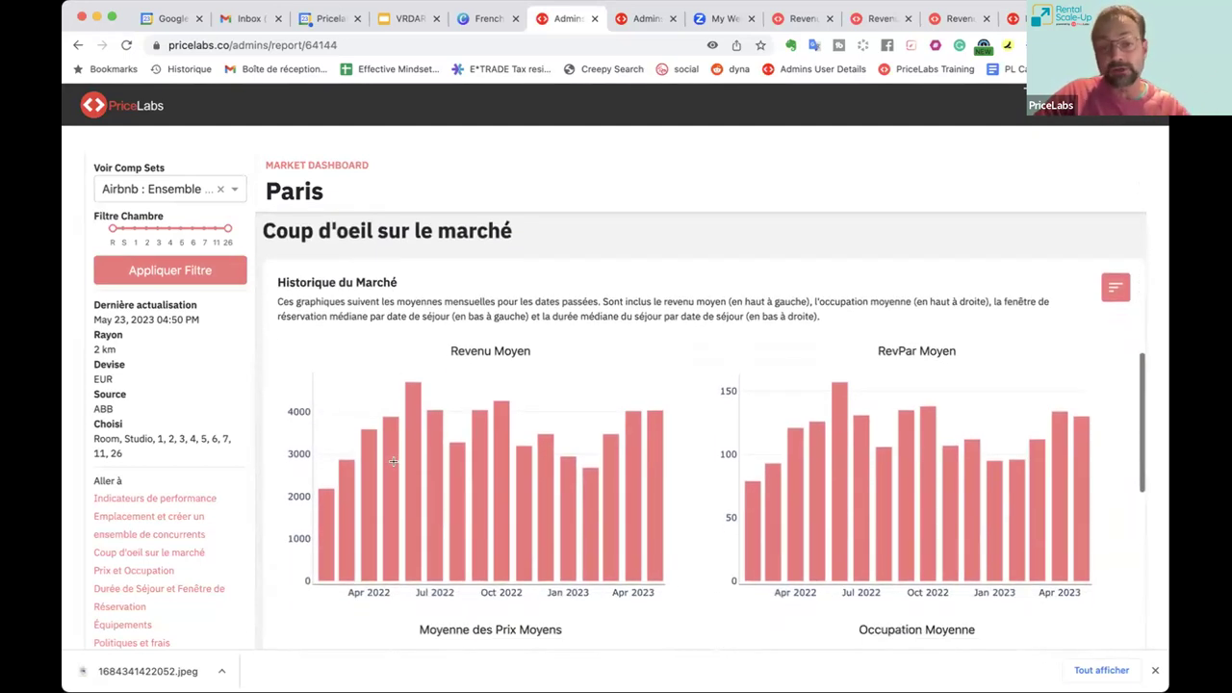
scroll(392, 464, "down", 5)
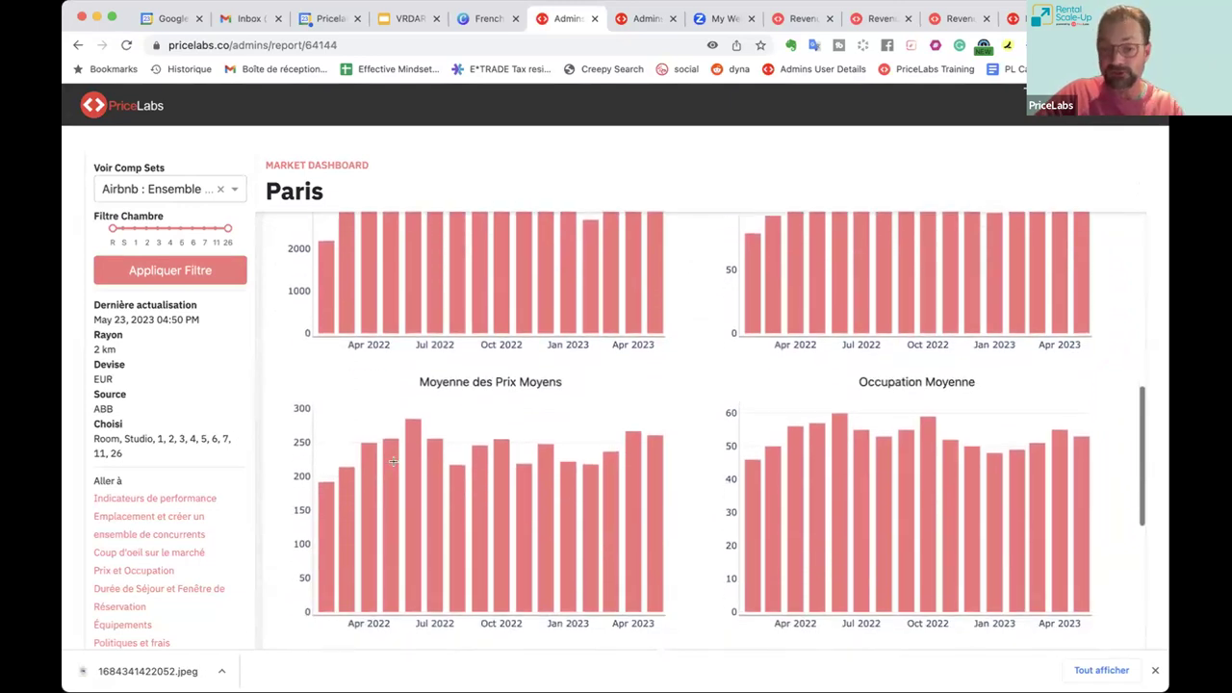
scroll(393, 465, "down", 10)
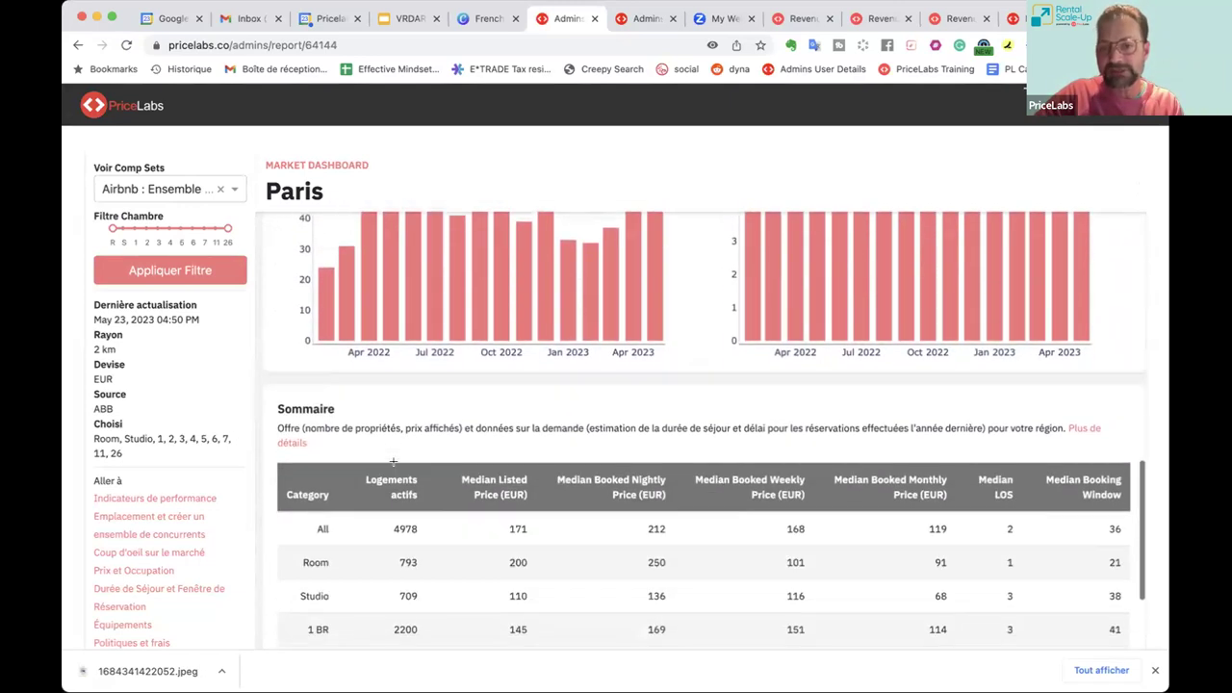
scroll(392, 466, "down", 9)
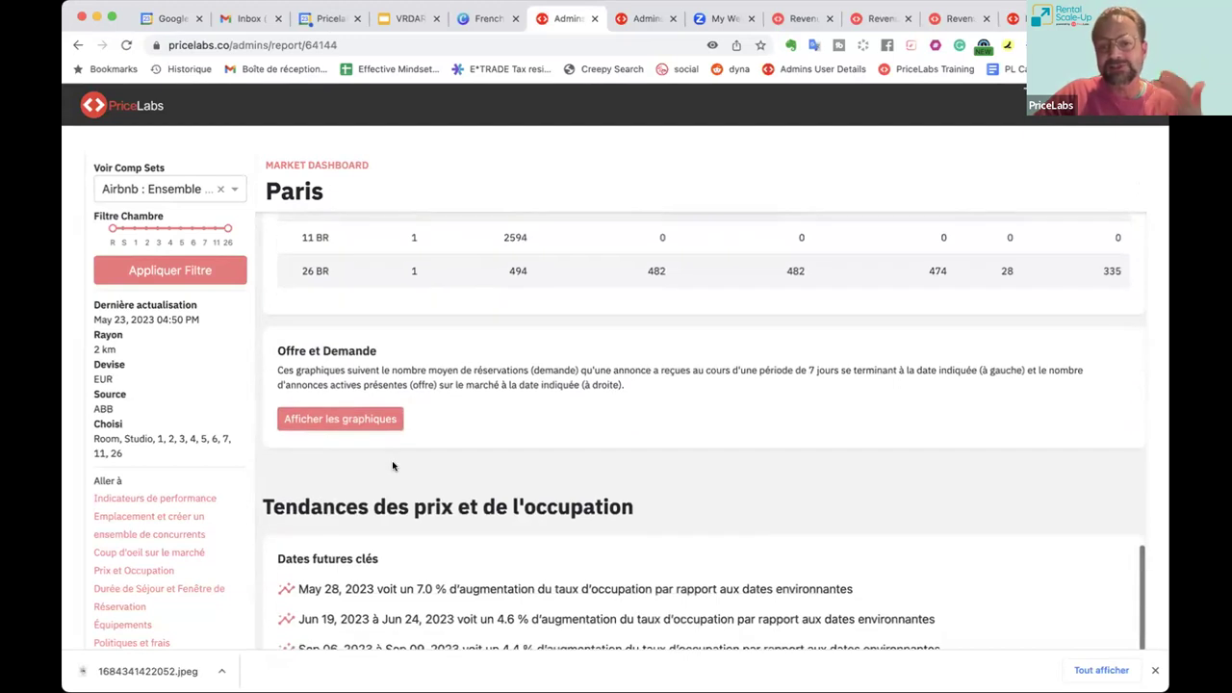
scroll(393, 464, "down", 8)
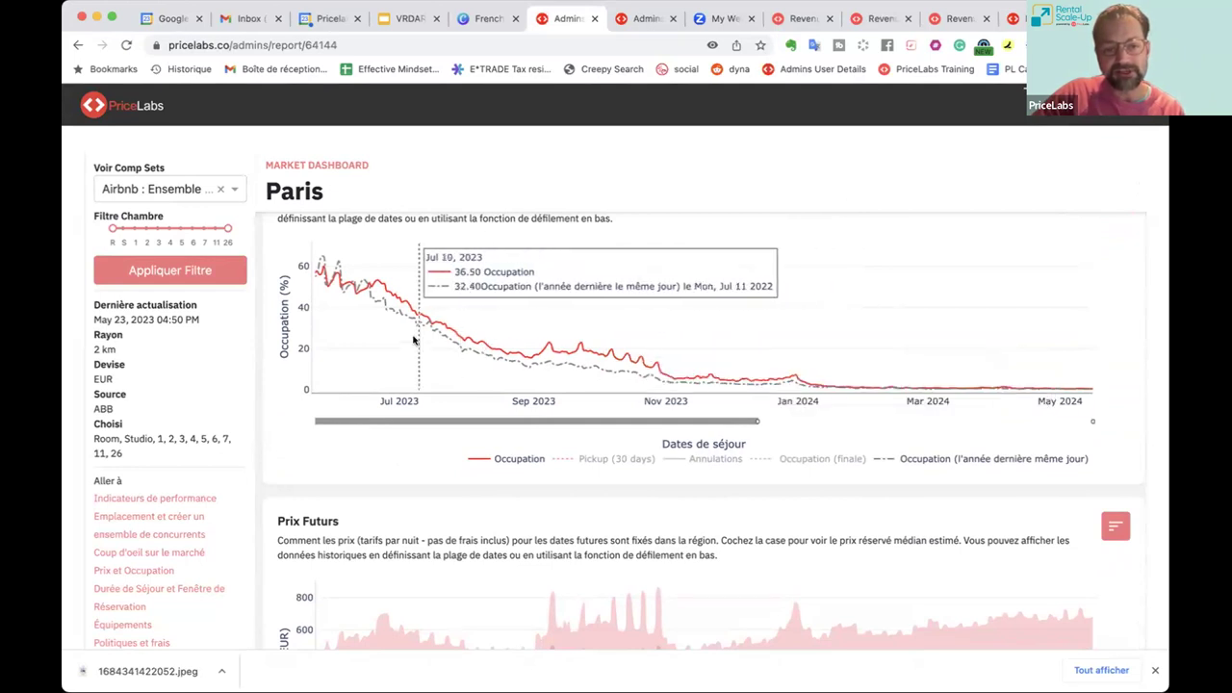
Zoom the Paris future occupancy chart in on stay dates from about late August to the end of October 2023
scroll(398, 337, "up", 1)
scroll(398, 342, "up", 2)
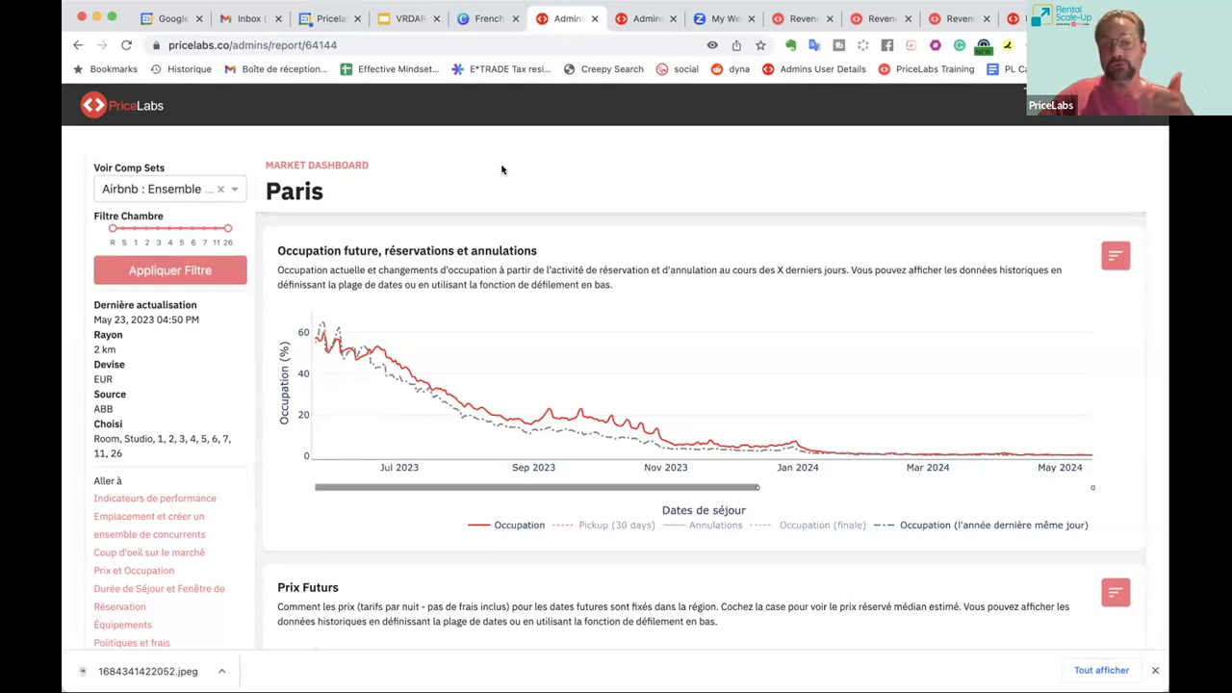
mouse_move(444, 363)
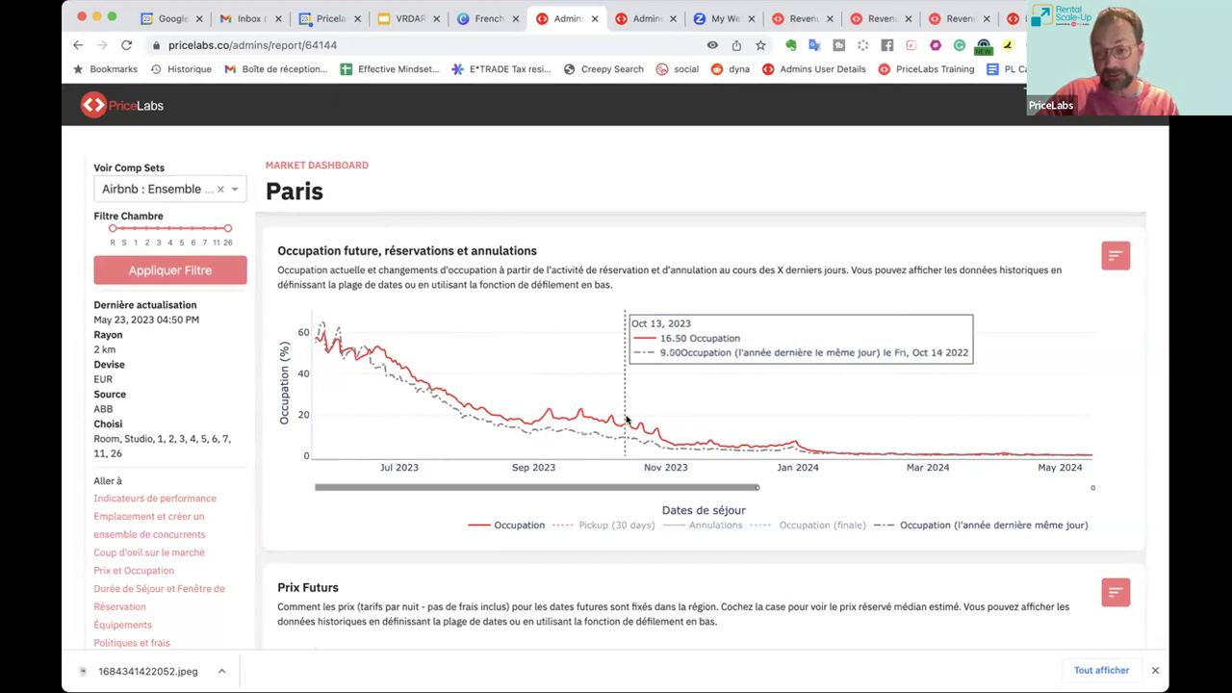
left_click_drag(525, 393, 662, 455)
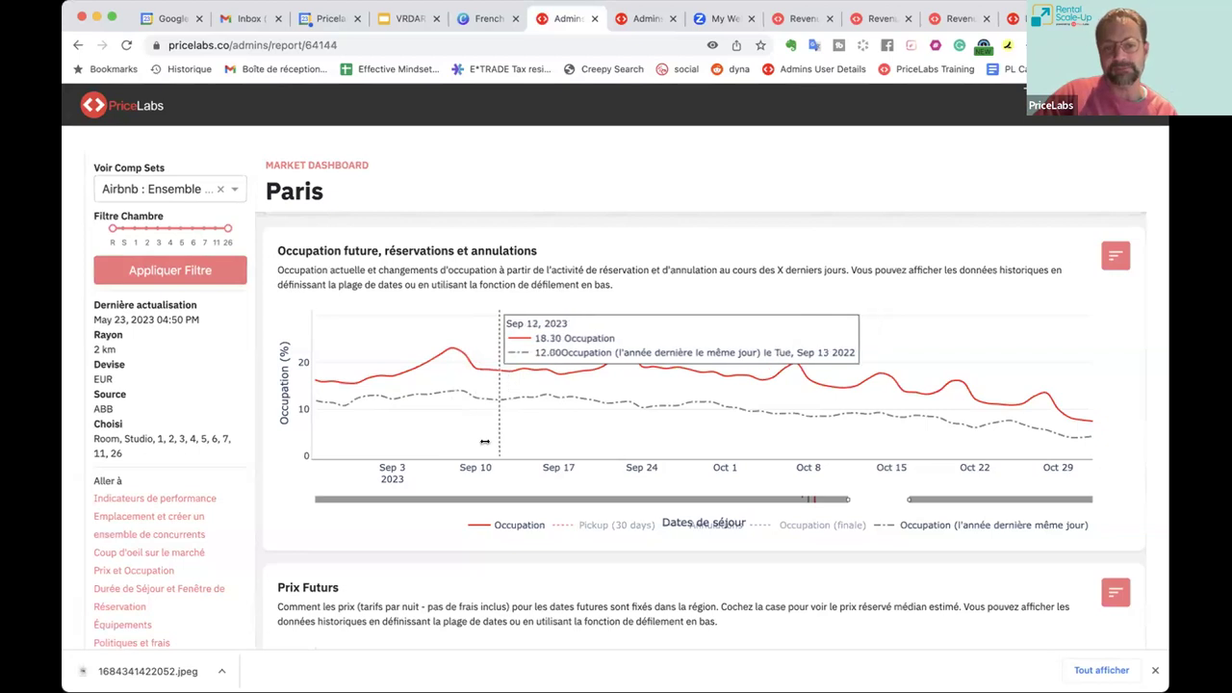
Zoom the Paris future prices chart in on stay dates from about the end of August to mid-November 2023
scroll(409, 527, "down", 2)
scroll(409, 527, "down", 4)
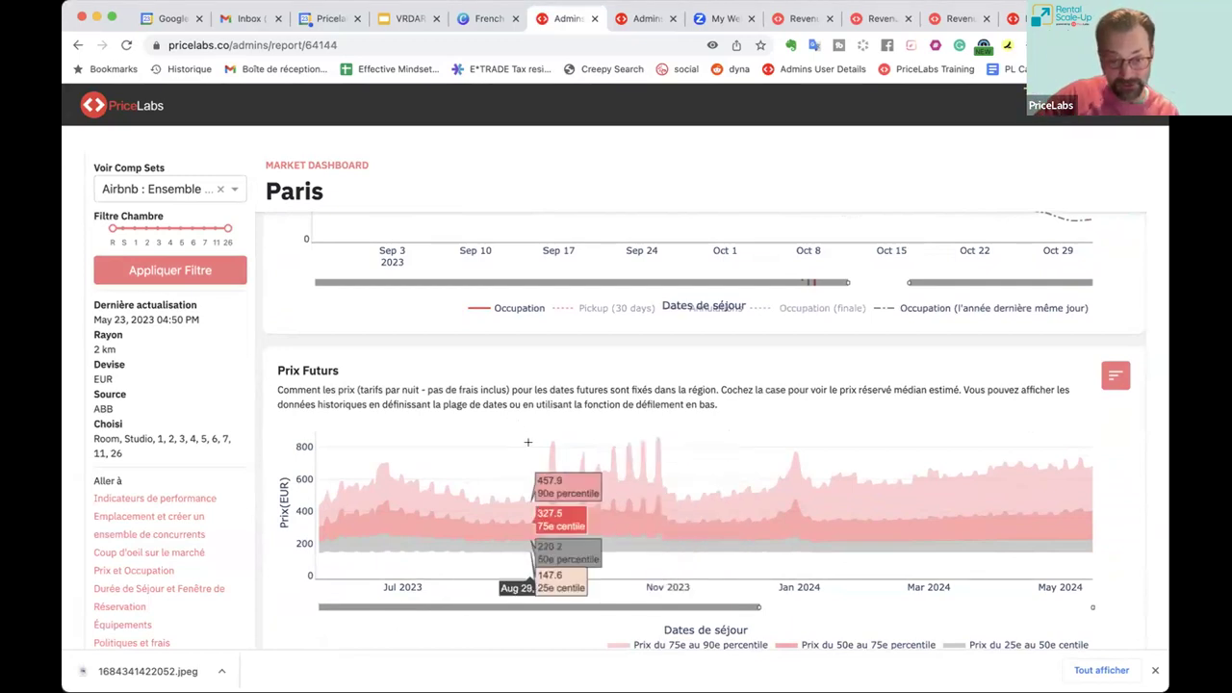
left_click_drag(527, 434, 690, 557)
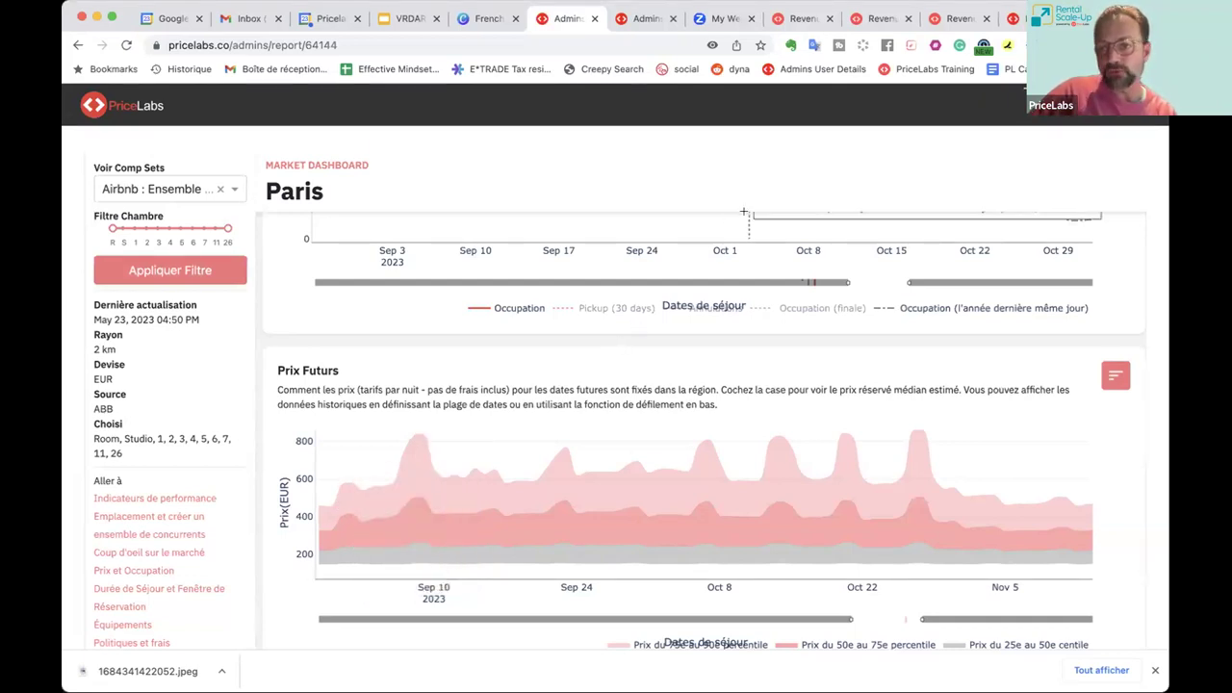
Switch to market report 66875 and reload it to display in French
left_click(645, 20)
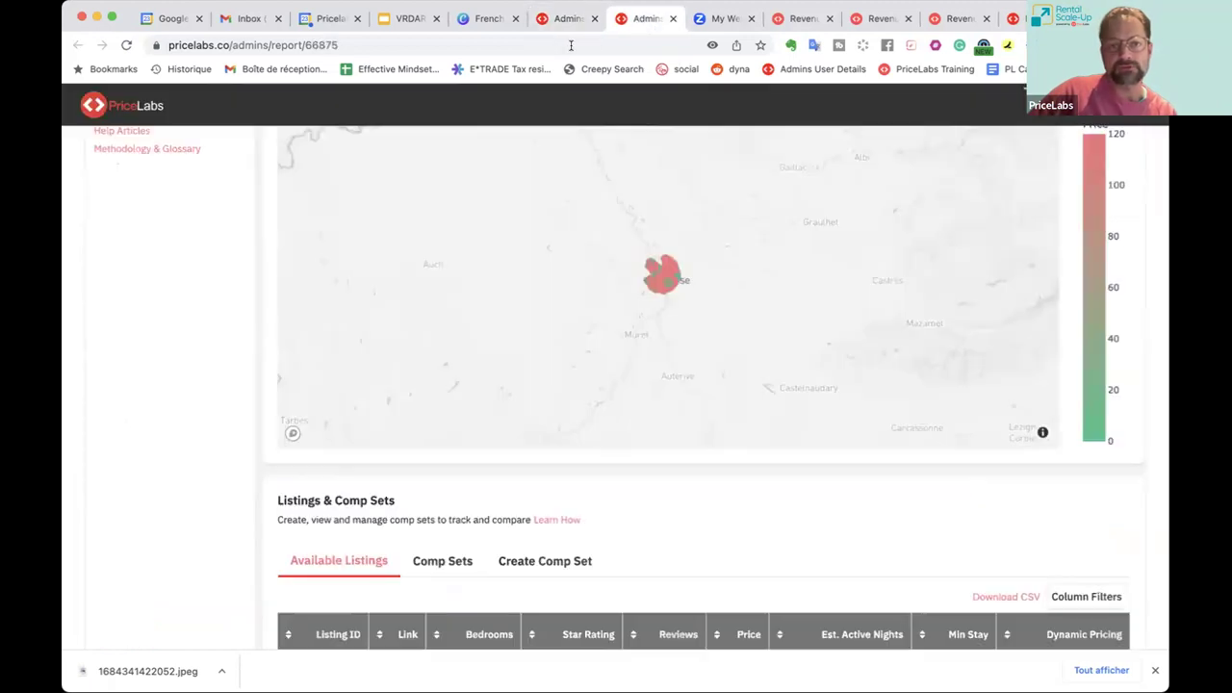
left_click(565, 44)
key("Return")
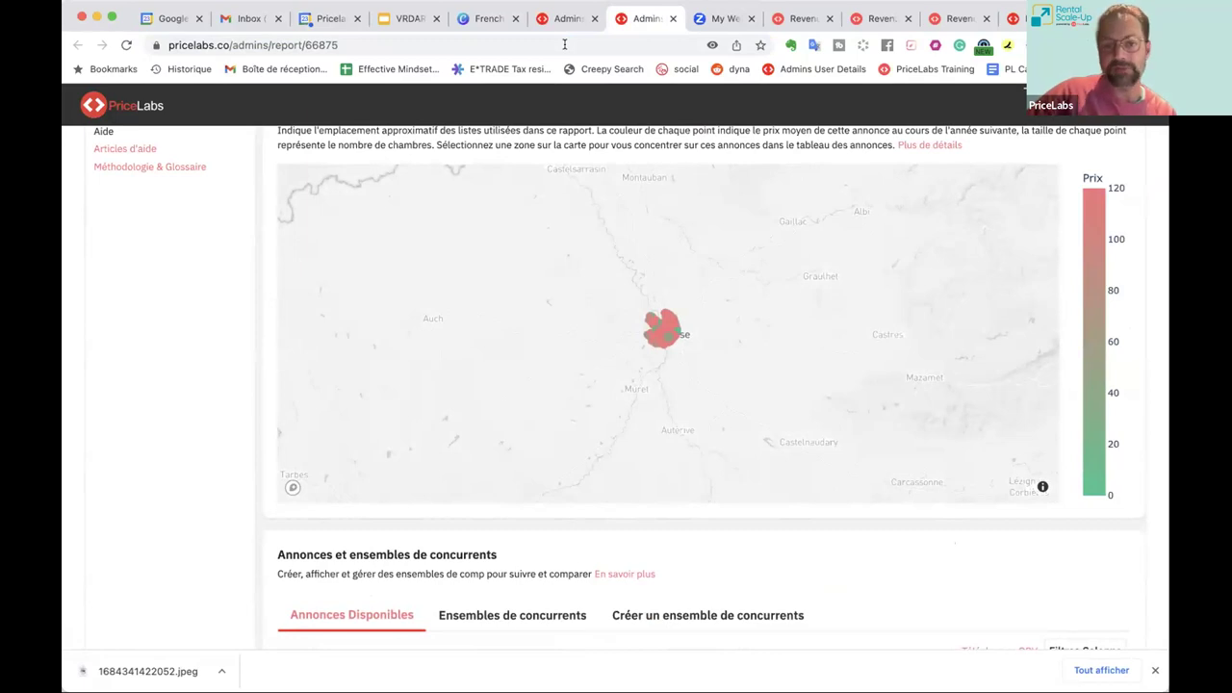
Examine the report's market history, key future dates, and the future occupancy and prices around September 2023
scroll(402, 518, "down", 3)
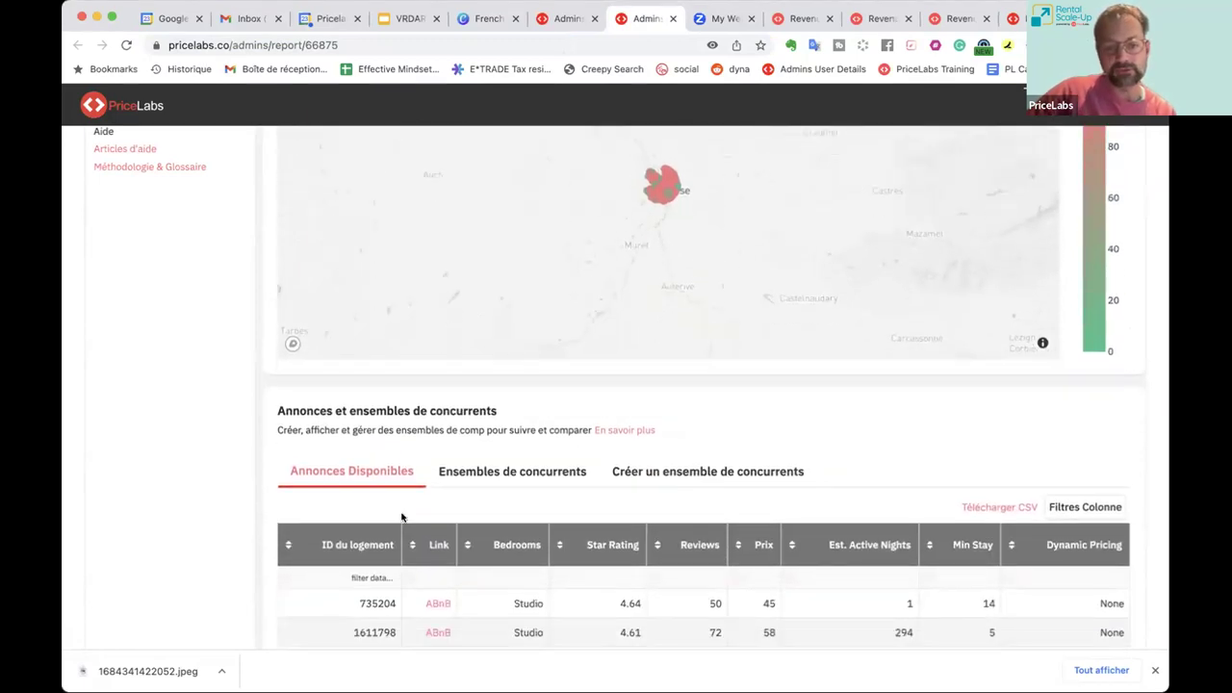
scroll(402, 518, "down", 10)
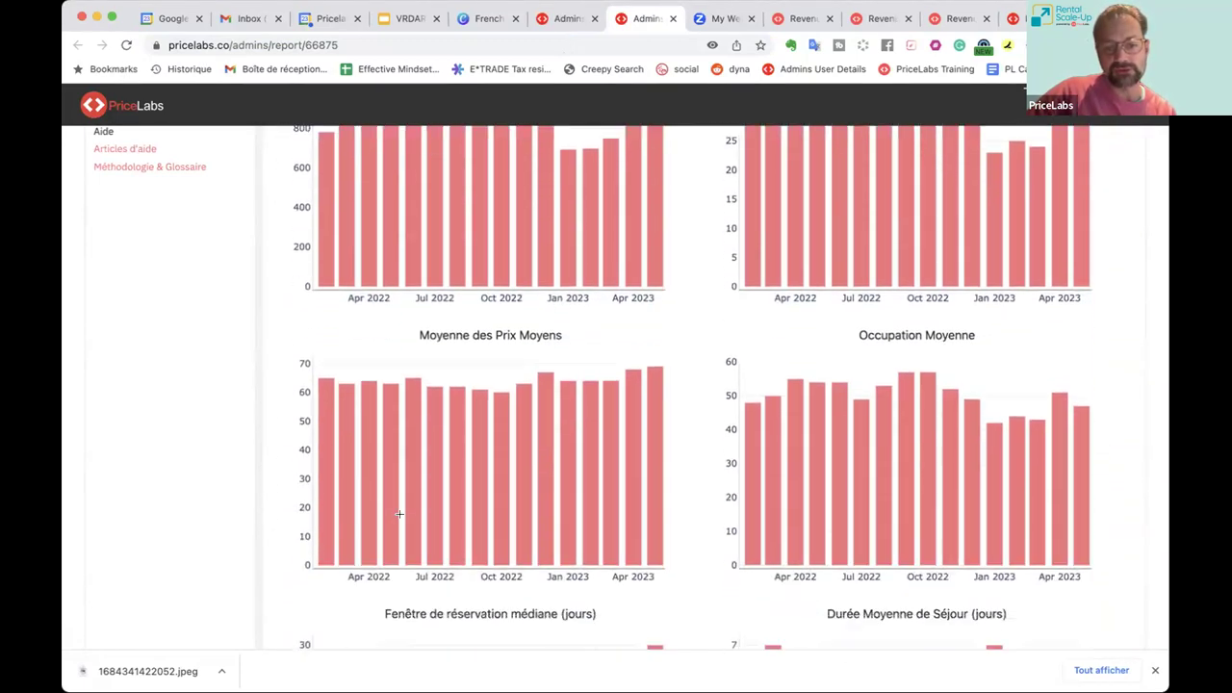
scroll(400, 515, "down", 12)
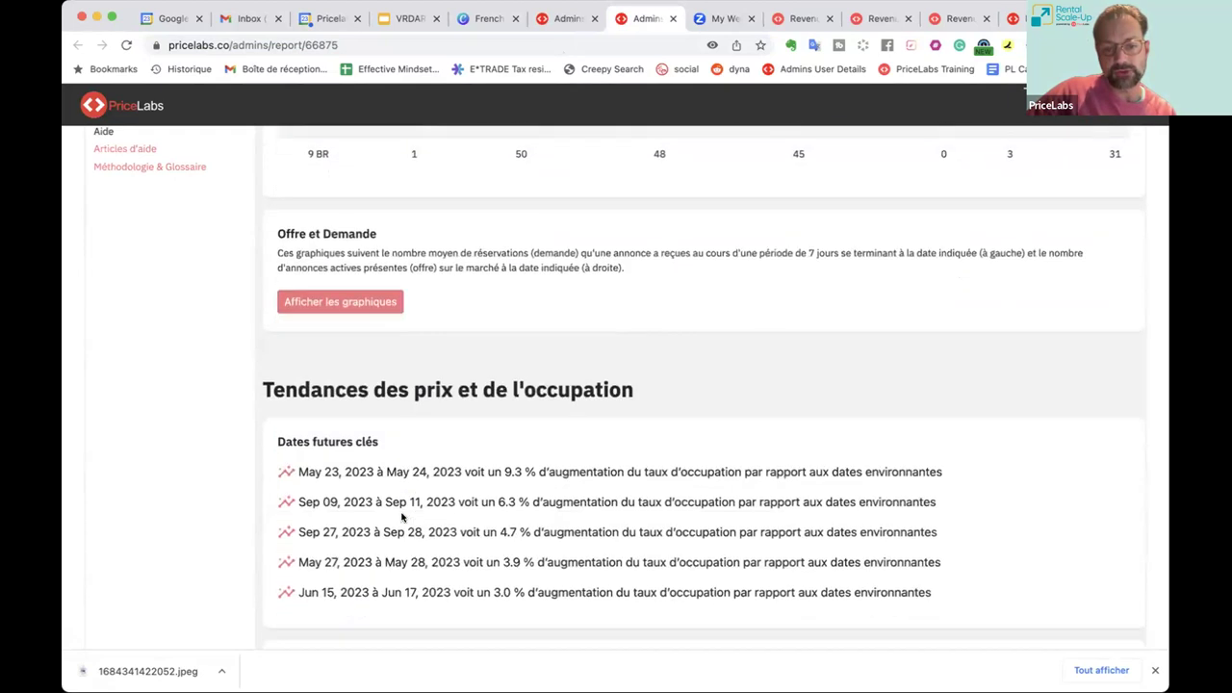
scroll(403, 518, "down", 10)
mouse_move(539, 347)
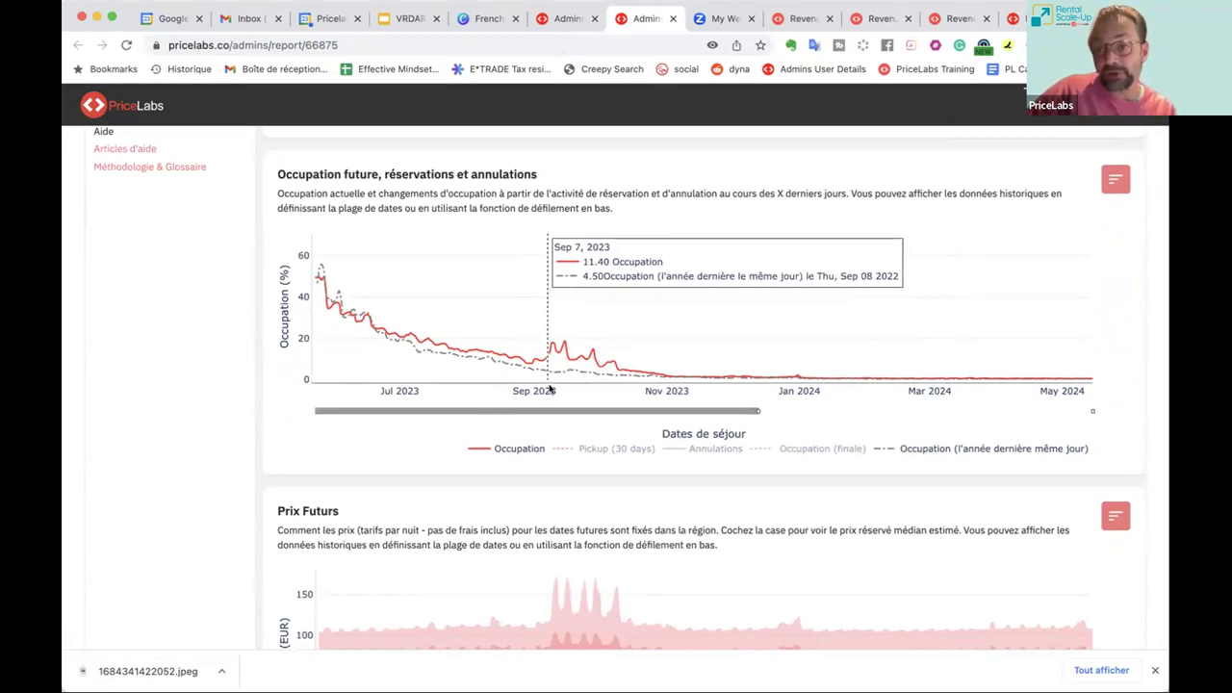
scroll(550, 389, "down", 5)
mouse_move(529, 299)
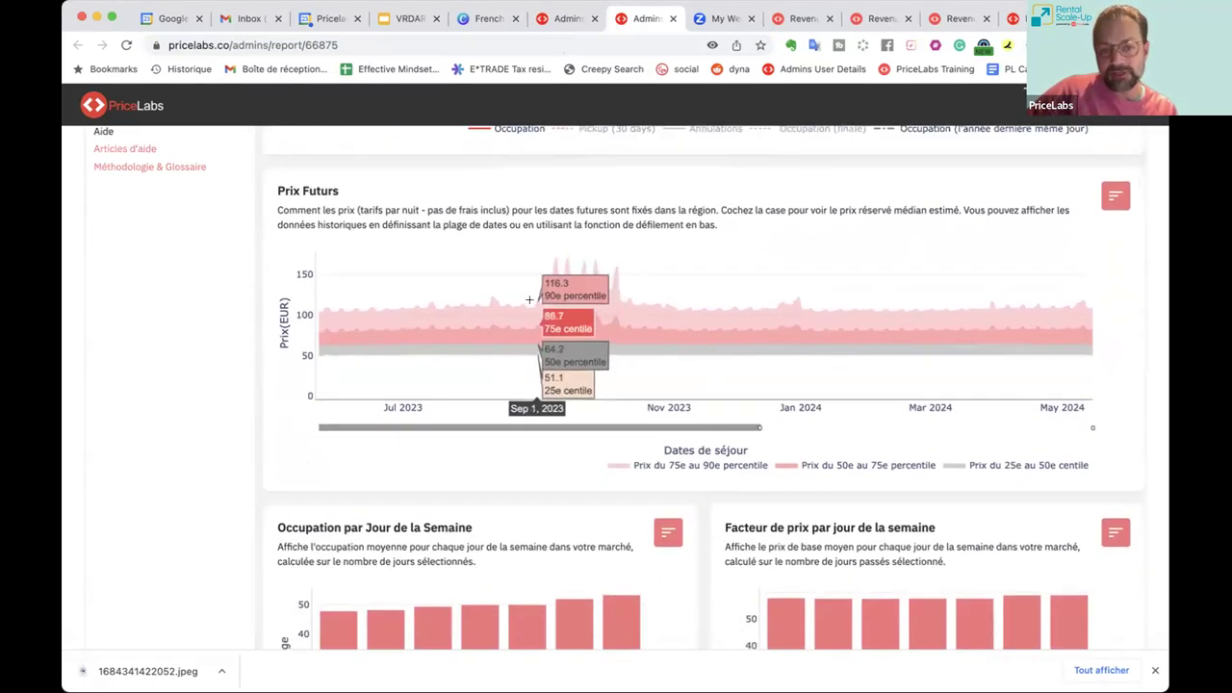
Zoom the length-of-stay by stay date chart in on about late August to mid-October 2023
scroll(587, 388, "down", 8)
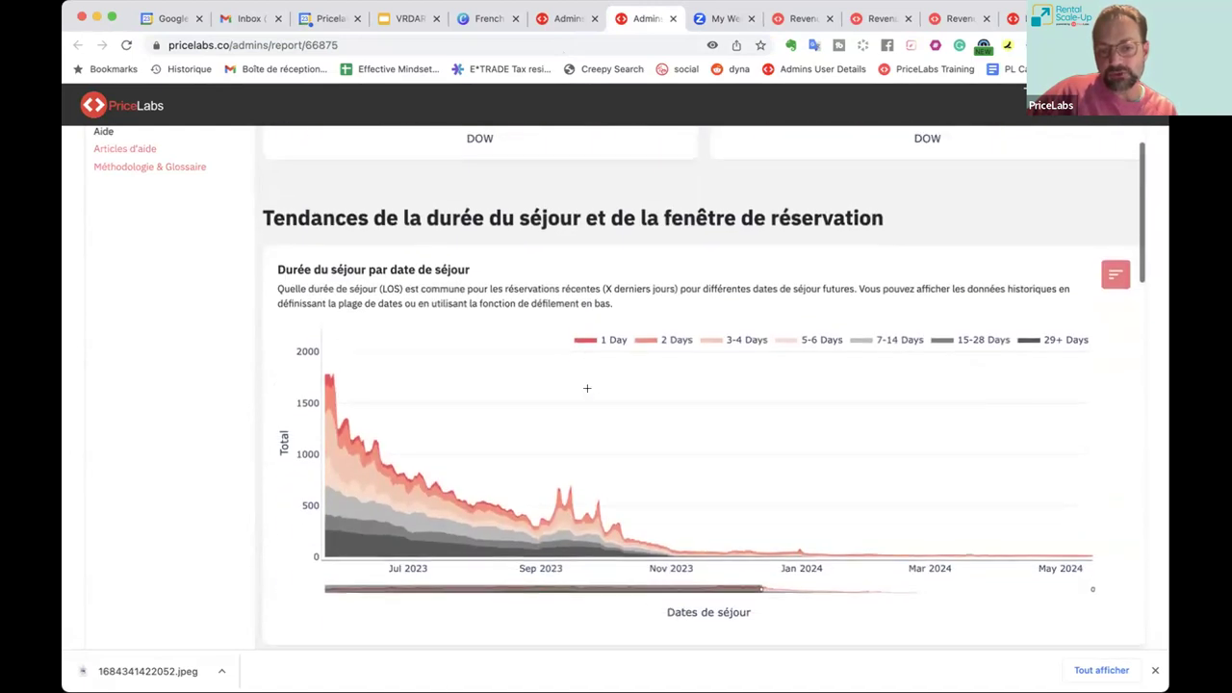
scroll(587, 388, "down", 2)
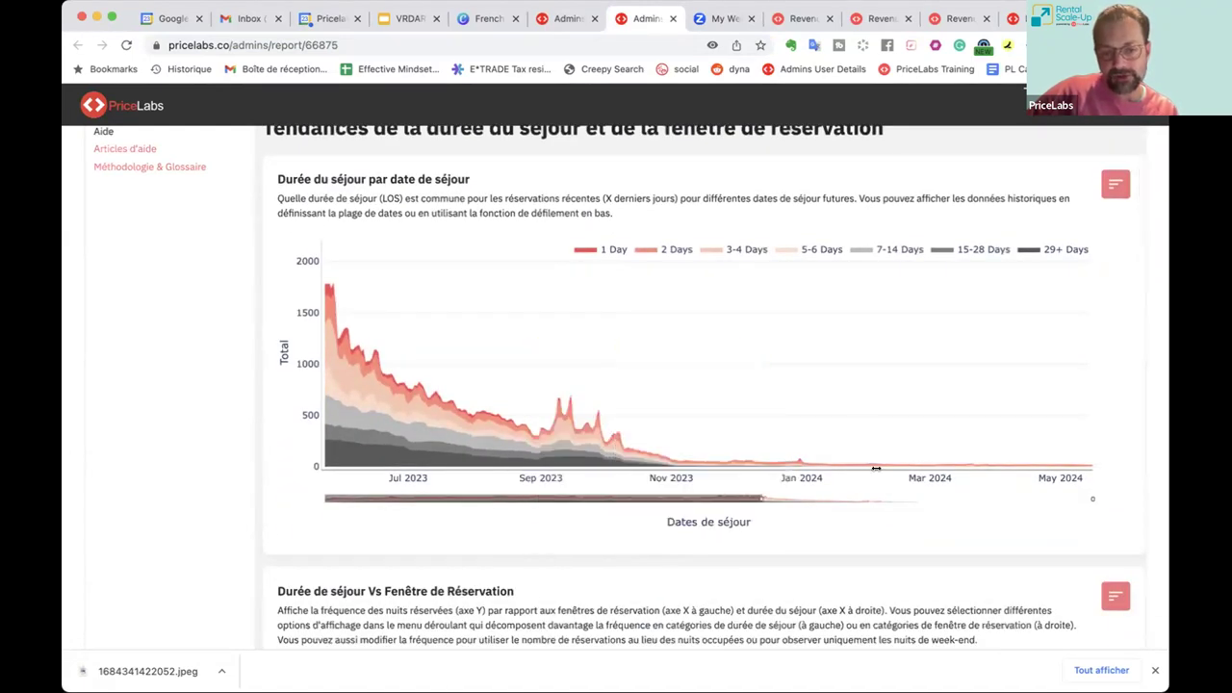
left_click_drag(525, 398, 632, 466)
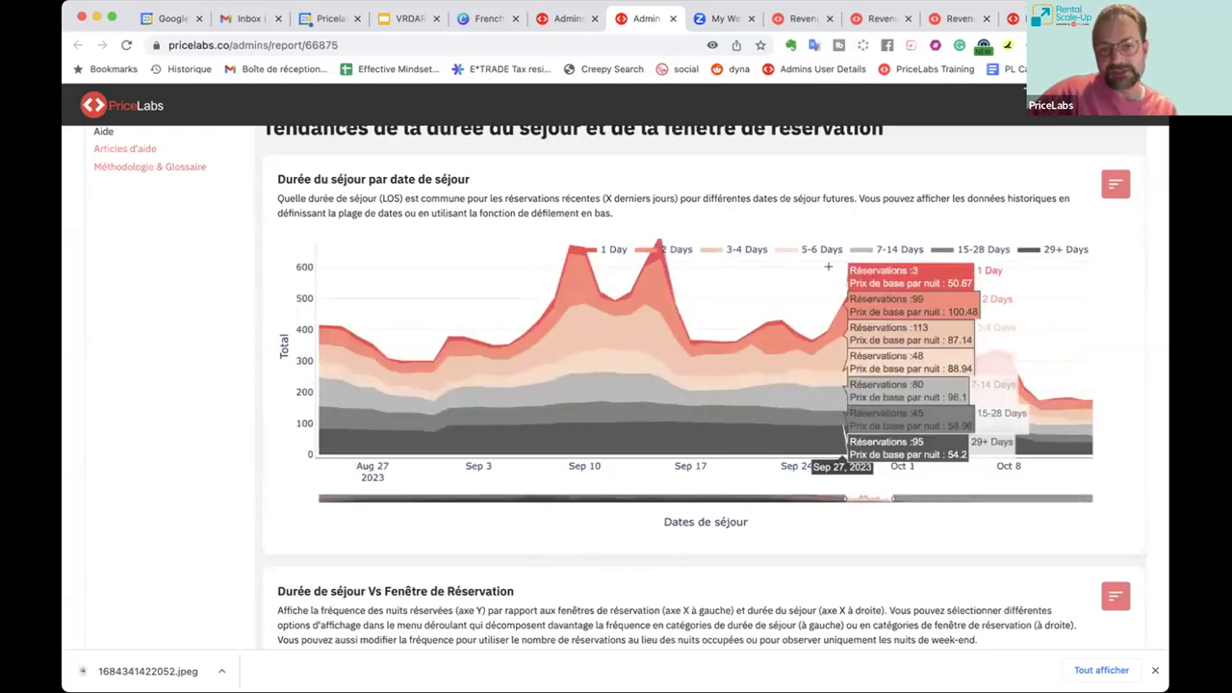
scroll(828, 270, "up", 1)
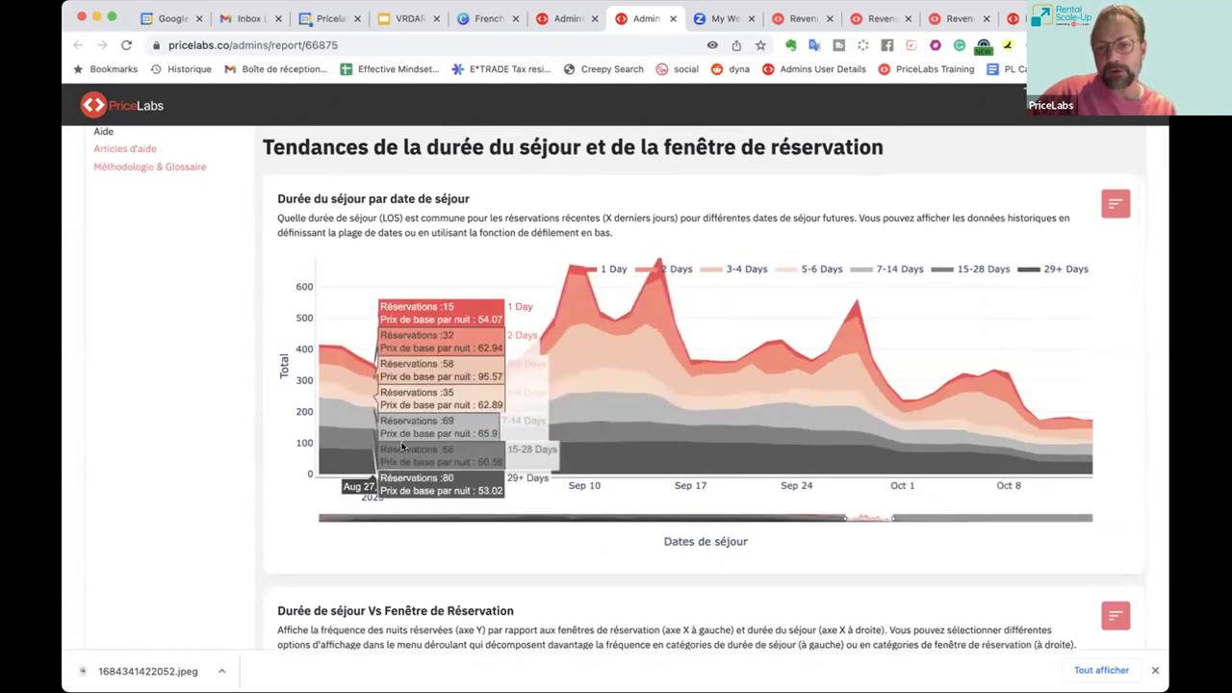
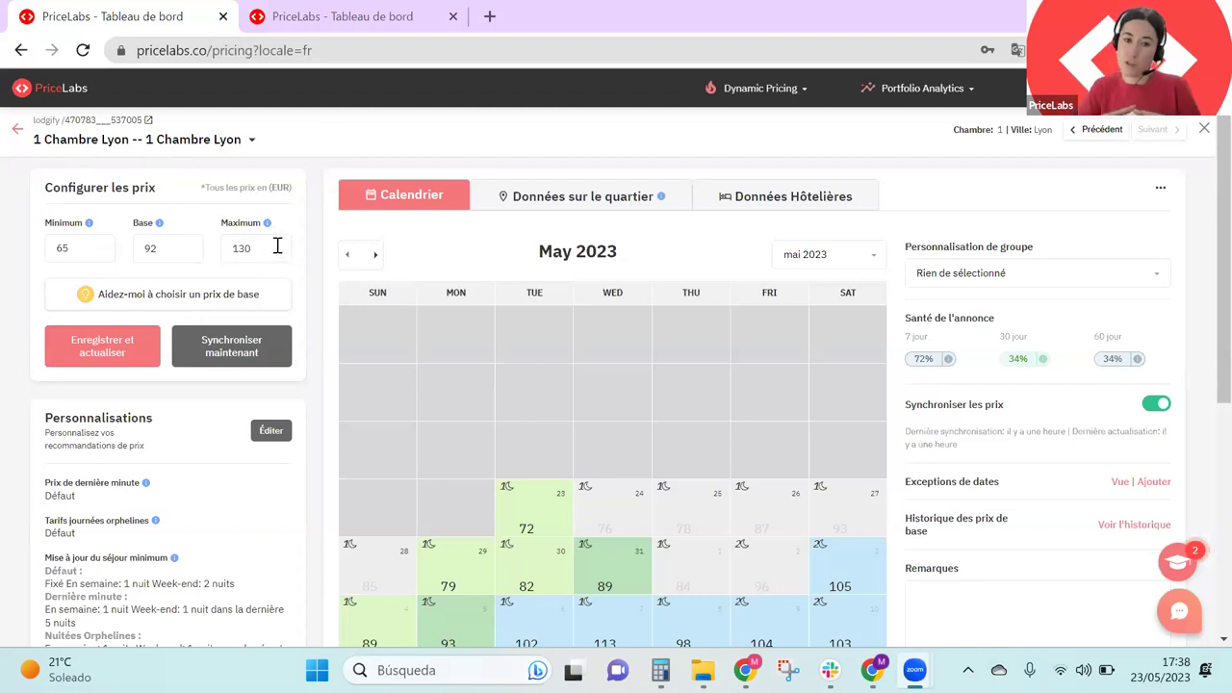
View the neighborhood data for the 1 Chambre Lyon listing and examine its future prices chart
left_click(580, 203)
left_click(361, 195)
left_click(353, 27)
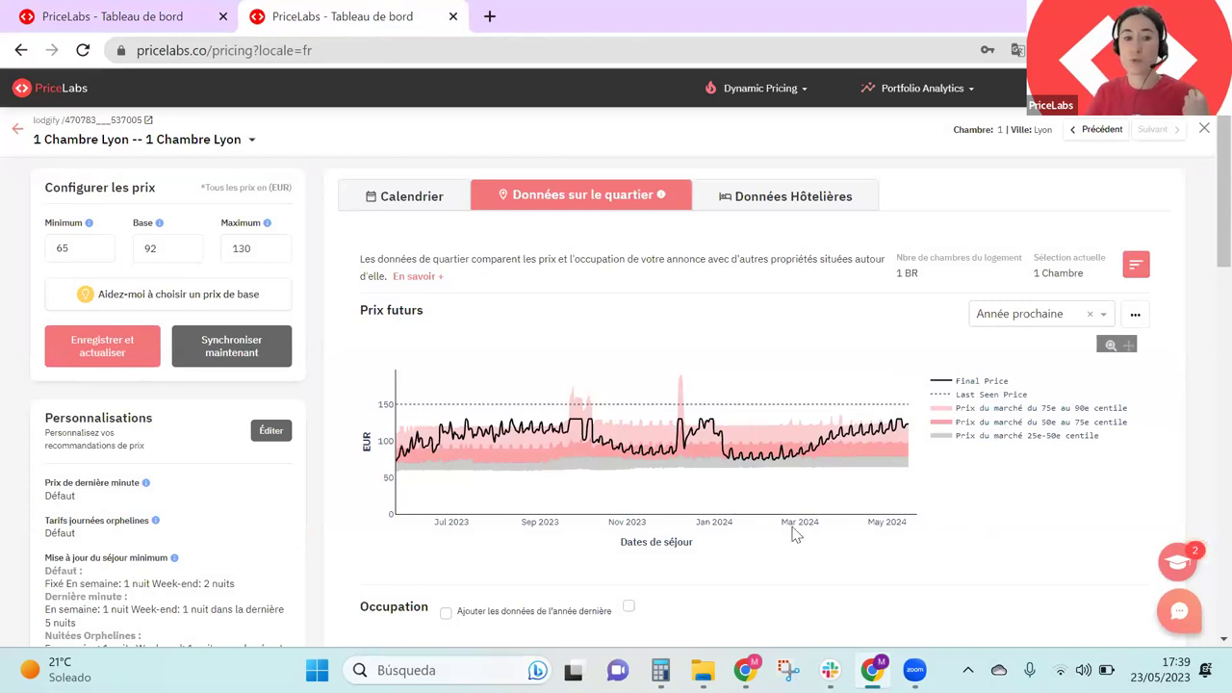
scroll(578, 414, "down", 1)
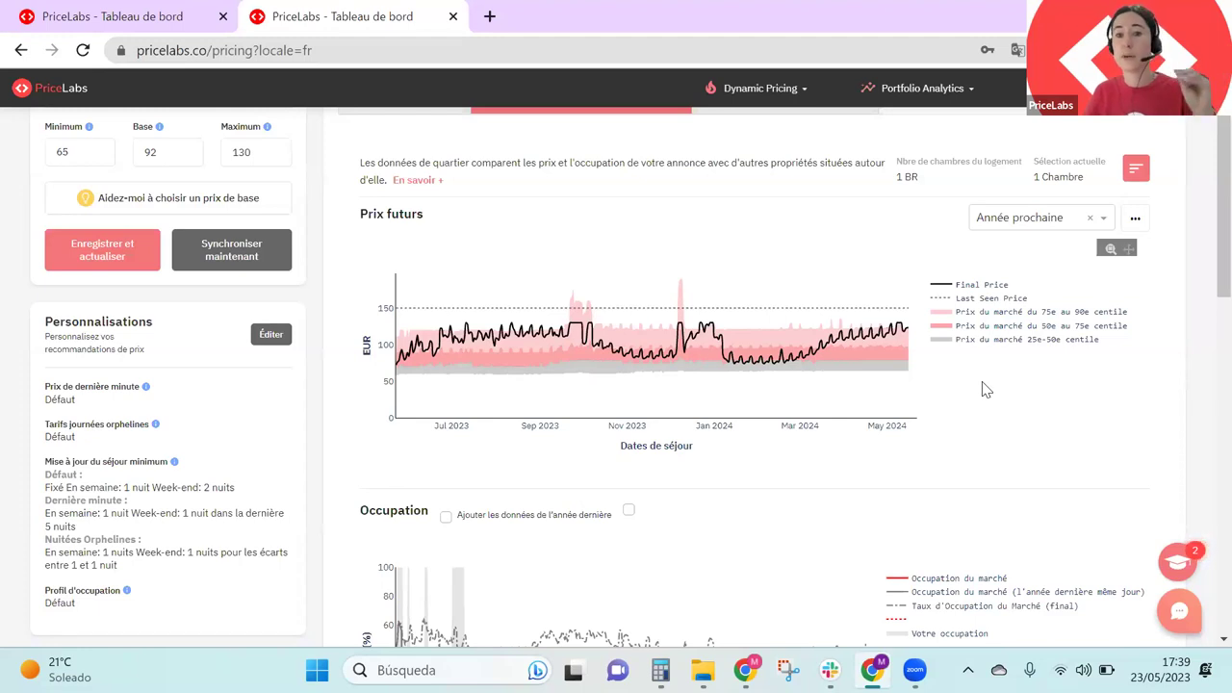
Return to the Lyon listing's pricing calendar and show September 2023
left_click(166, 13)
left_click(855, 252)
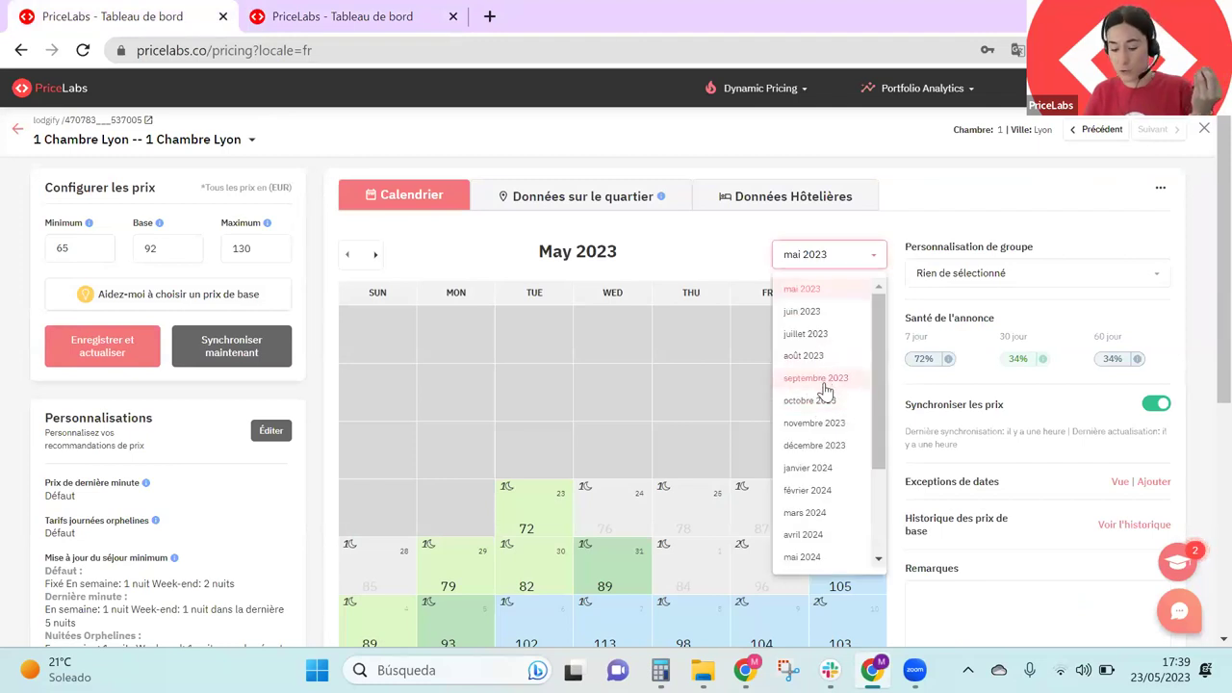
left_click(823, 383)
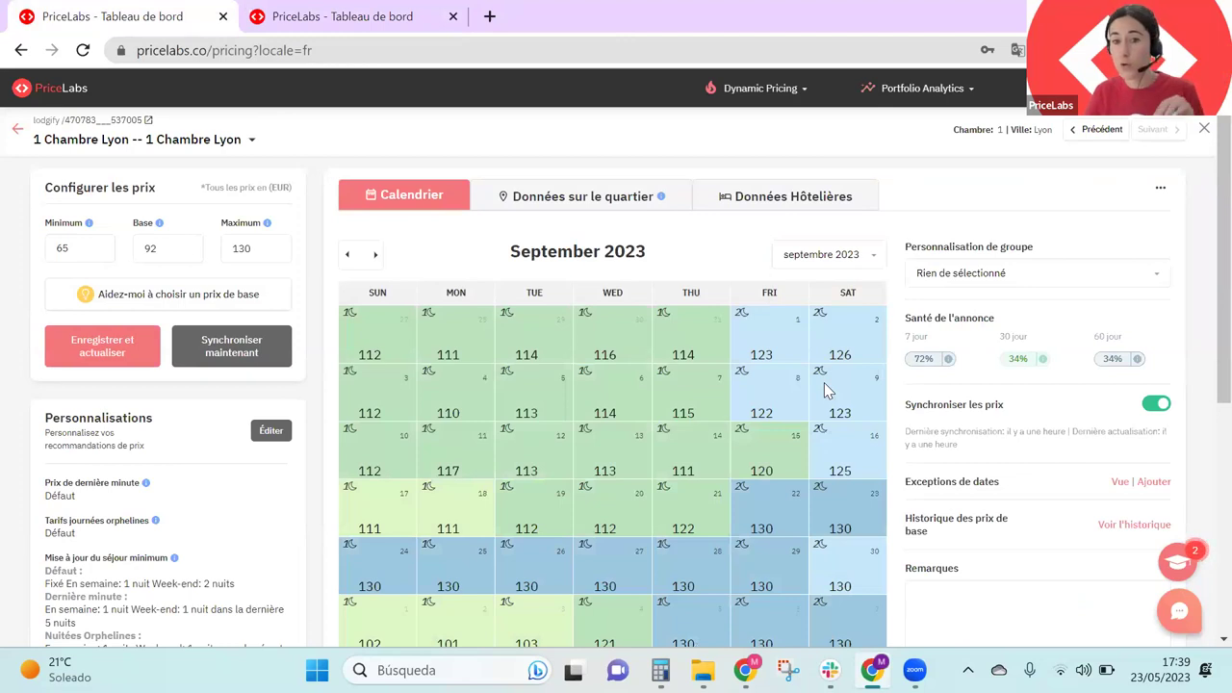
scroll(824, 383, "down", 1)
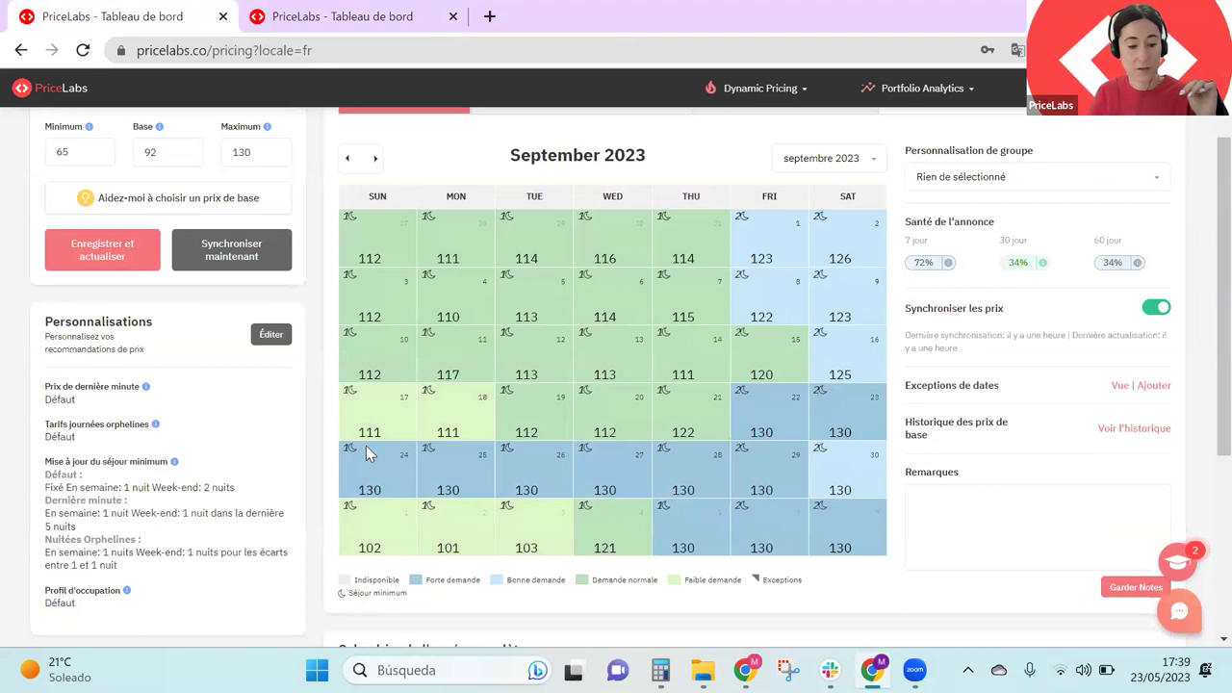
Open a date-specific exception for October 5 to 7, 2023 and enter a fixed minimum price of 90 EUR
left_click(375, 162)
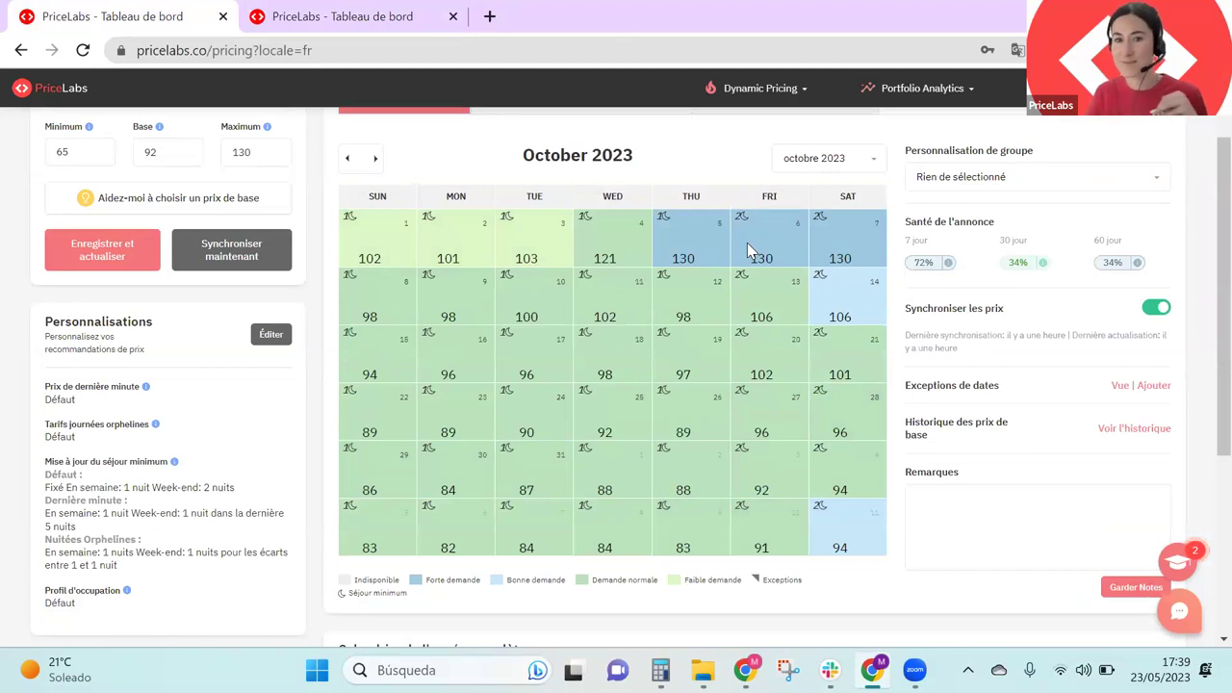
left_click(686, 240)
left_click(840, 229)
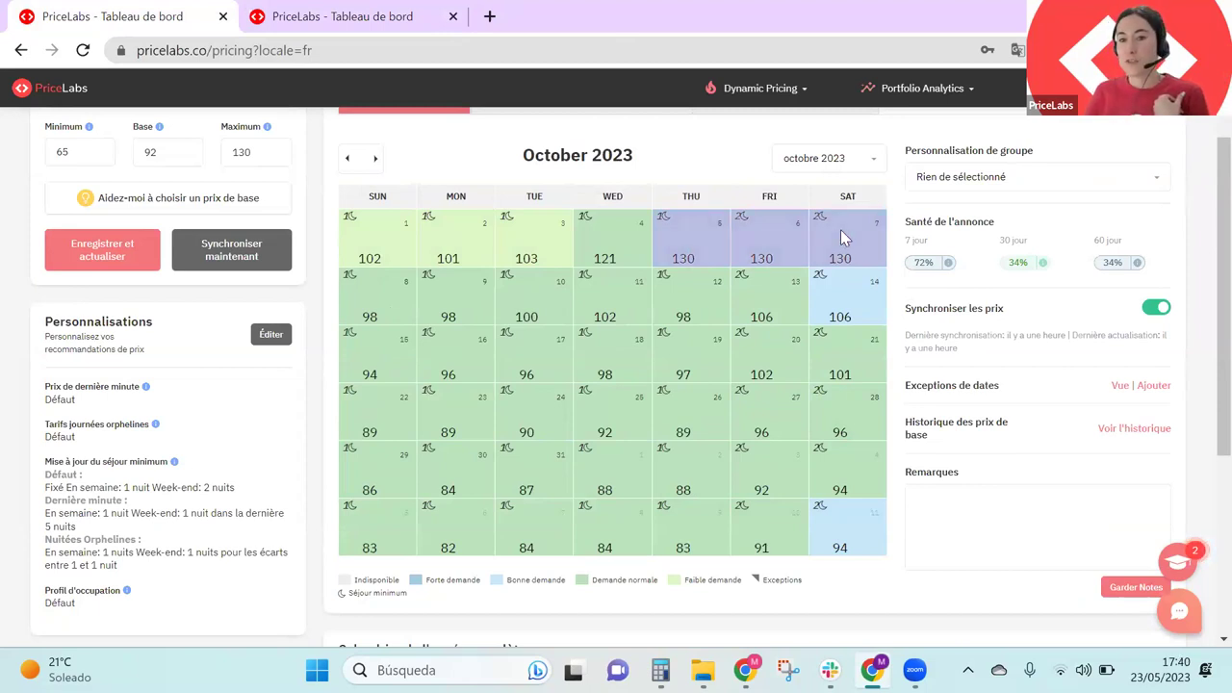
left_click(824, 262)
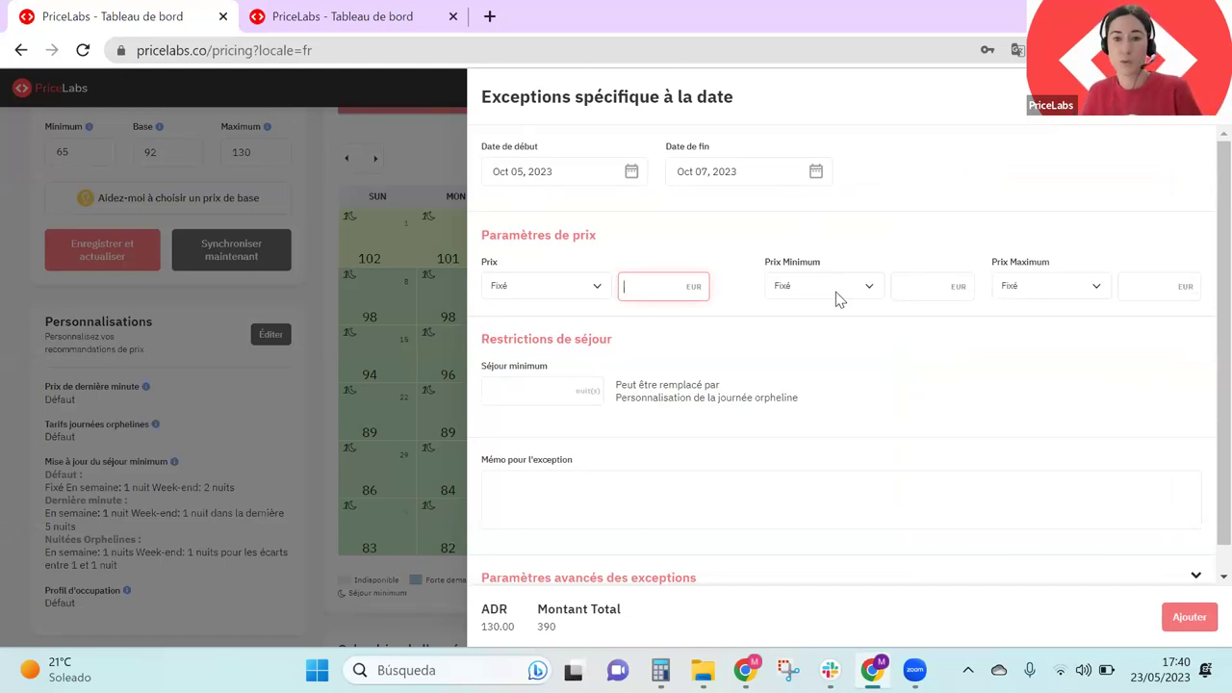
left_click(930, 285)
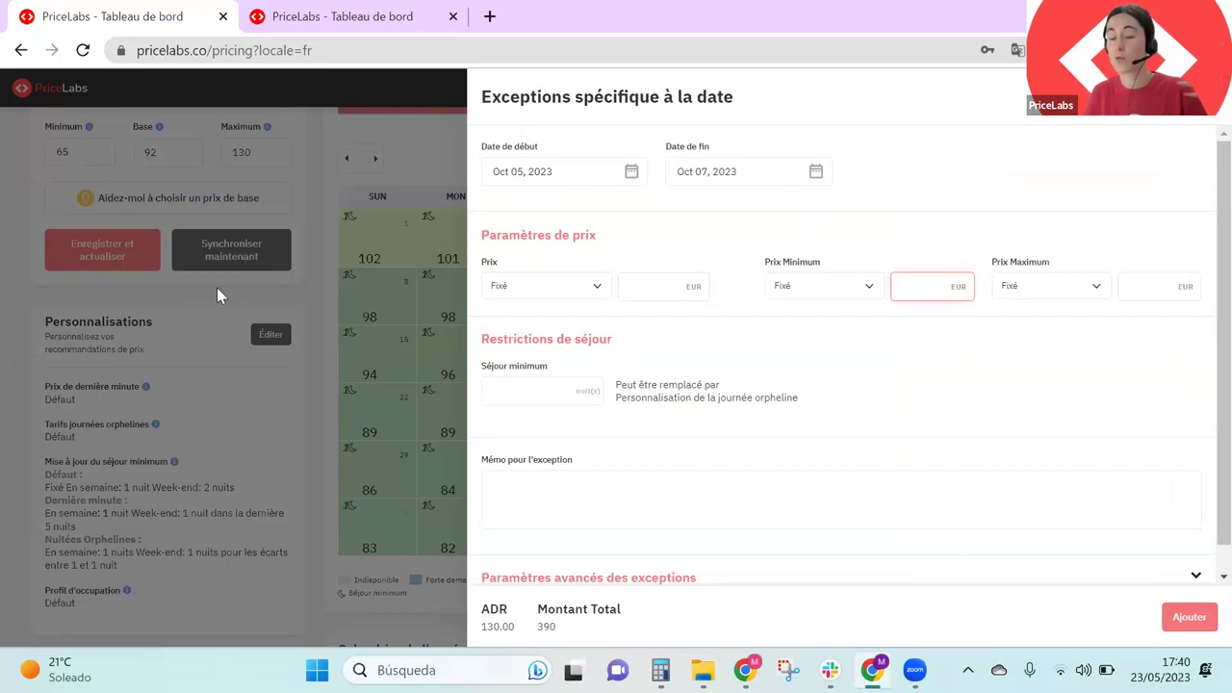
type("90")
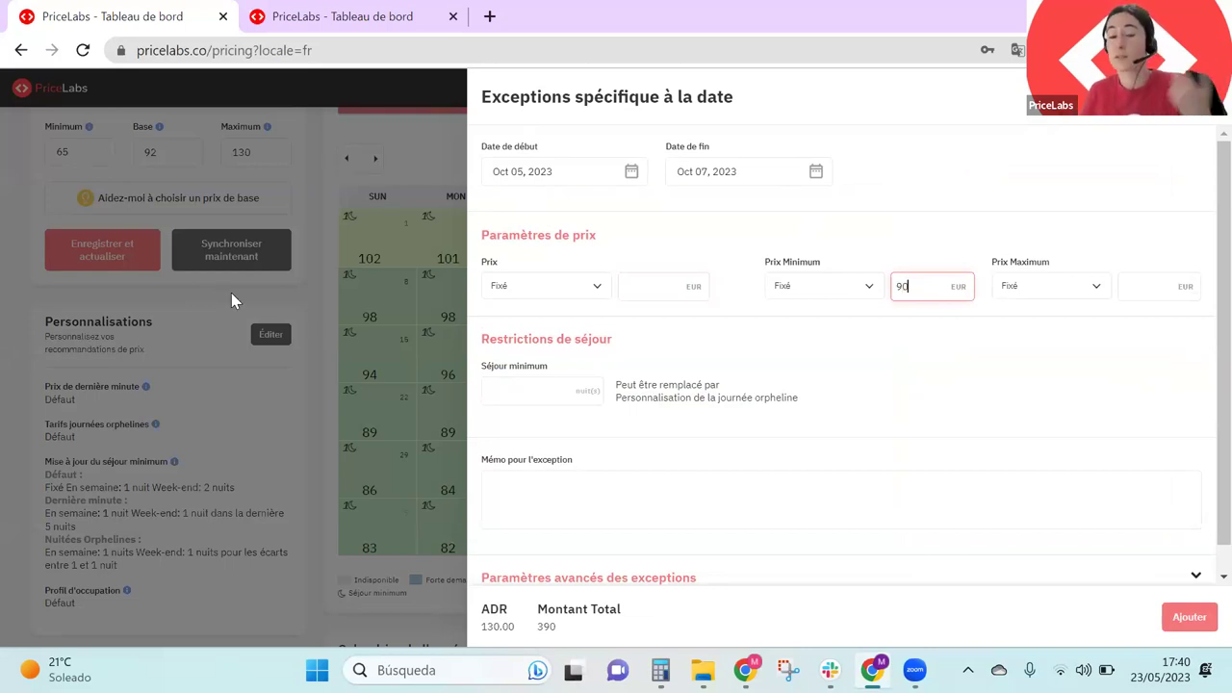
Set the exception's maximum price to a 150% change on the maximum price and add the exception to the calendar
left_click(1162, 282)
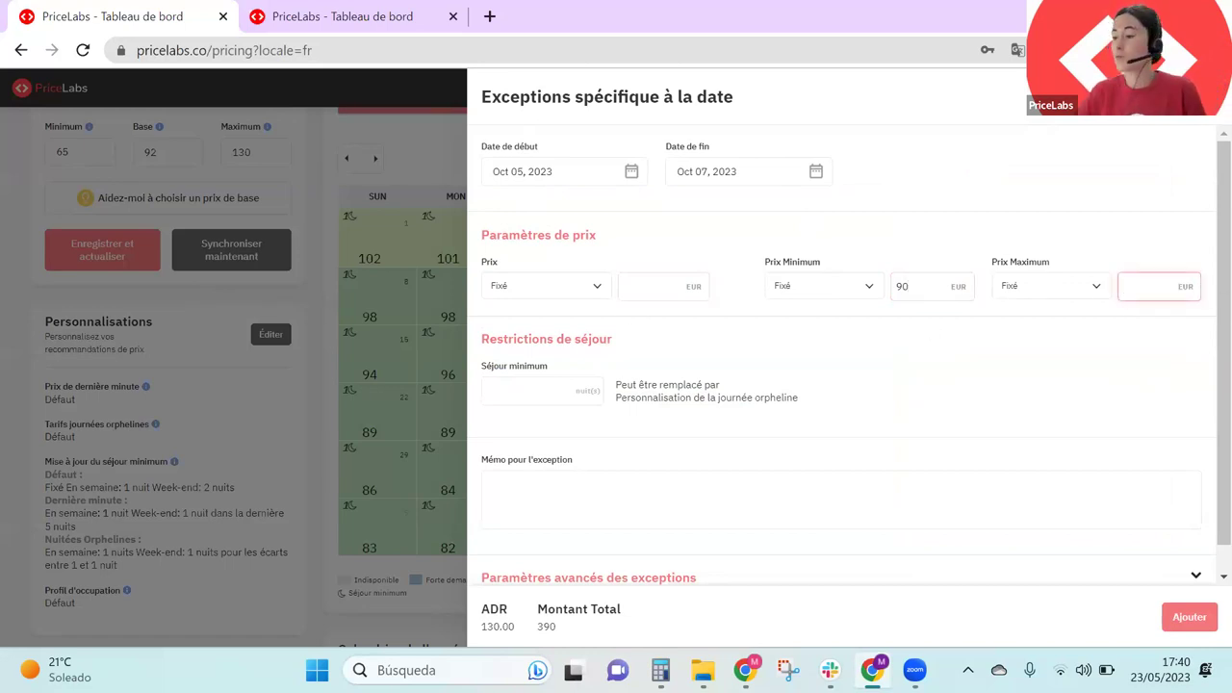
left_click(1098, 288)
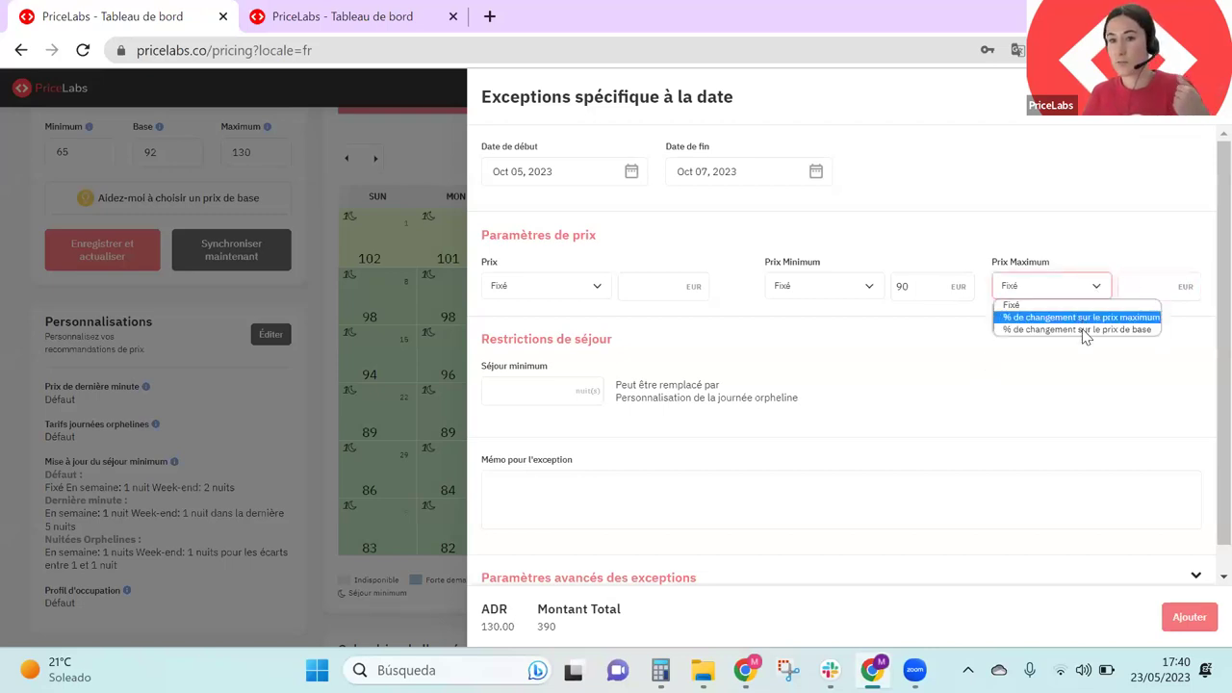
left_click(1104, 318)
left_click(1144, 286)
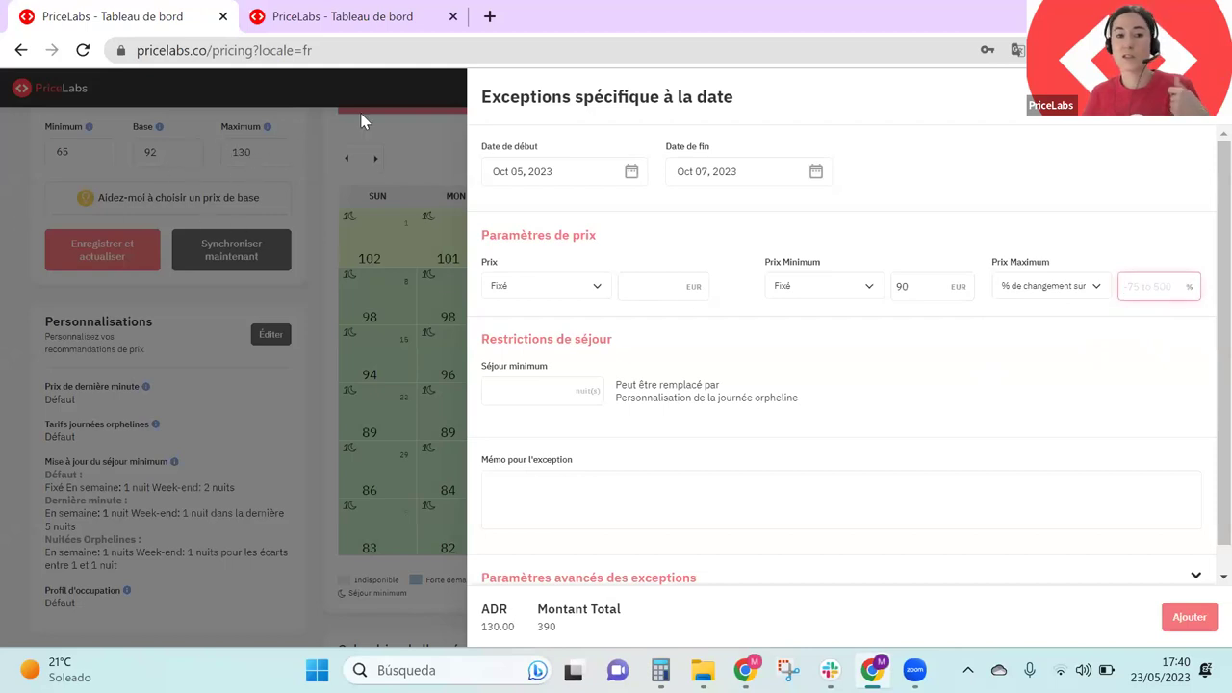
type("150")
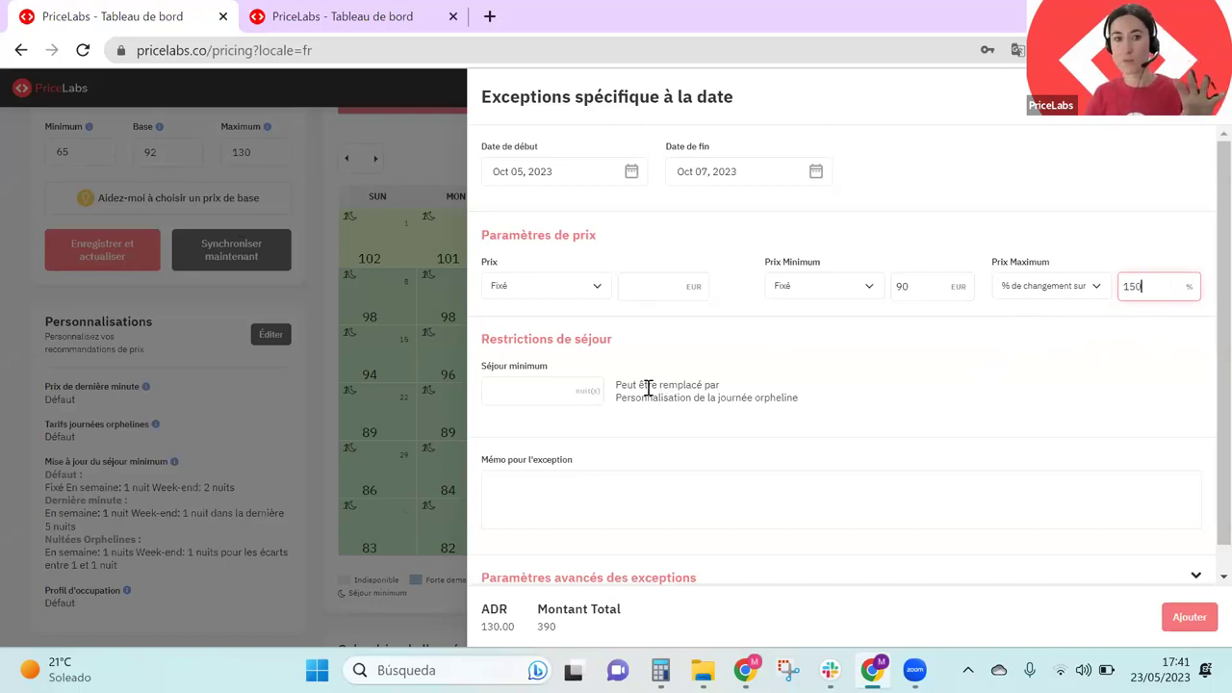
scroll(589, 383, "down", 1)
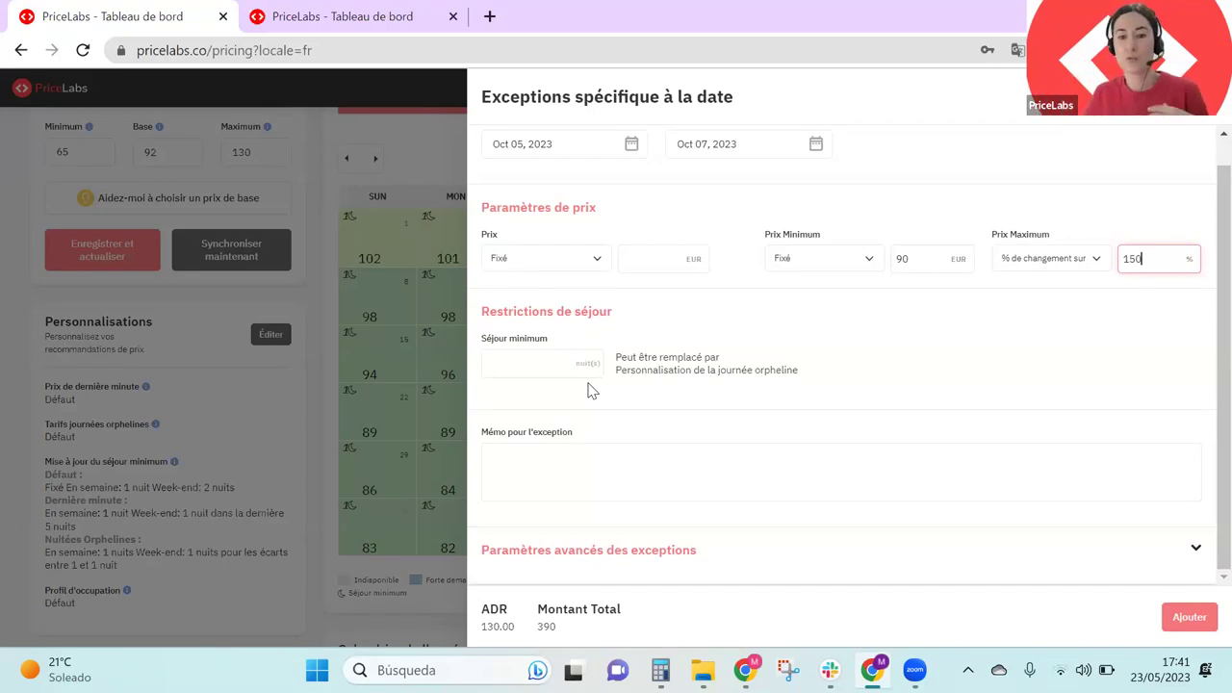
left_click(1187, 624)
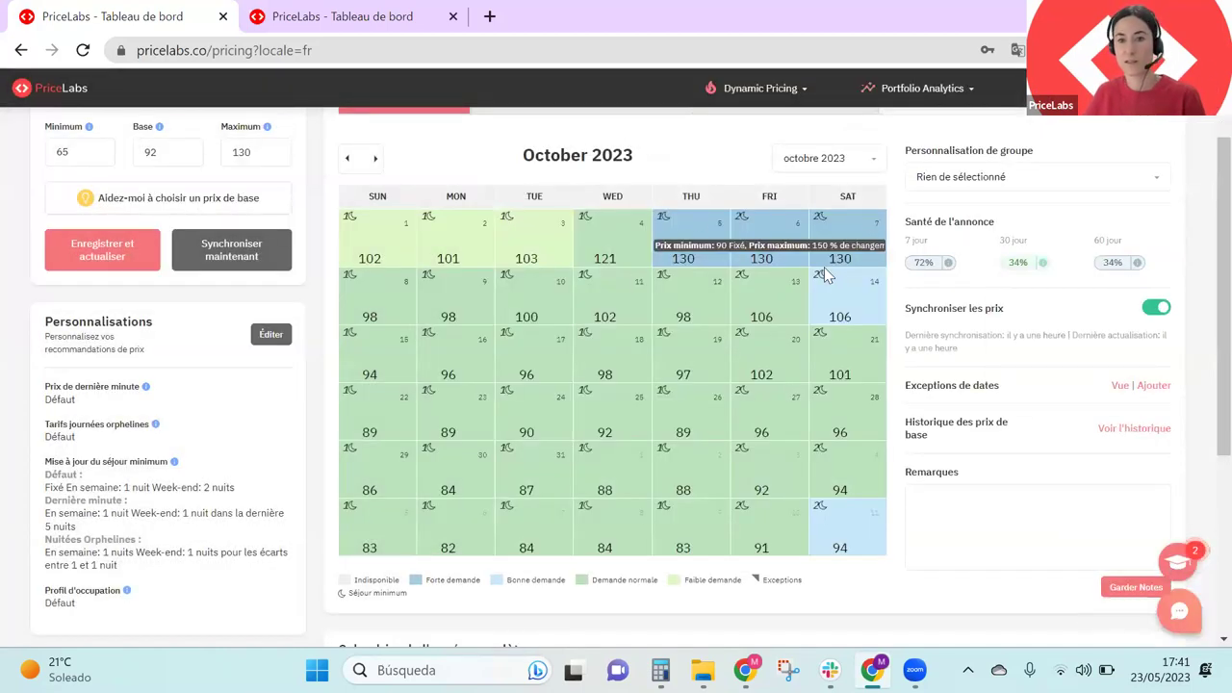
Save and refresh the Lyon listing's prices, and return its calendar to September 2023
left_click(106, 258)
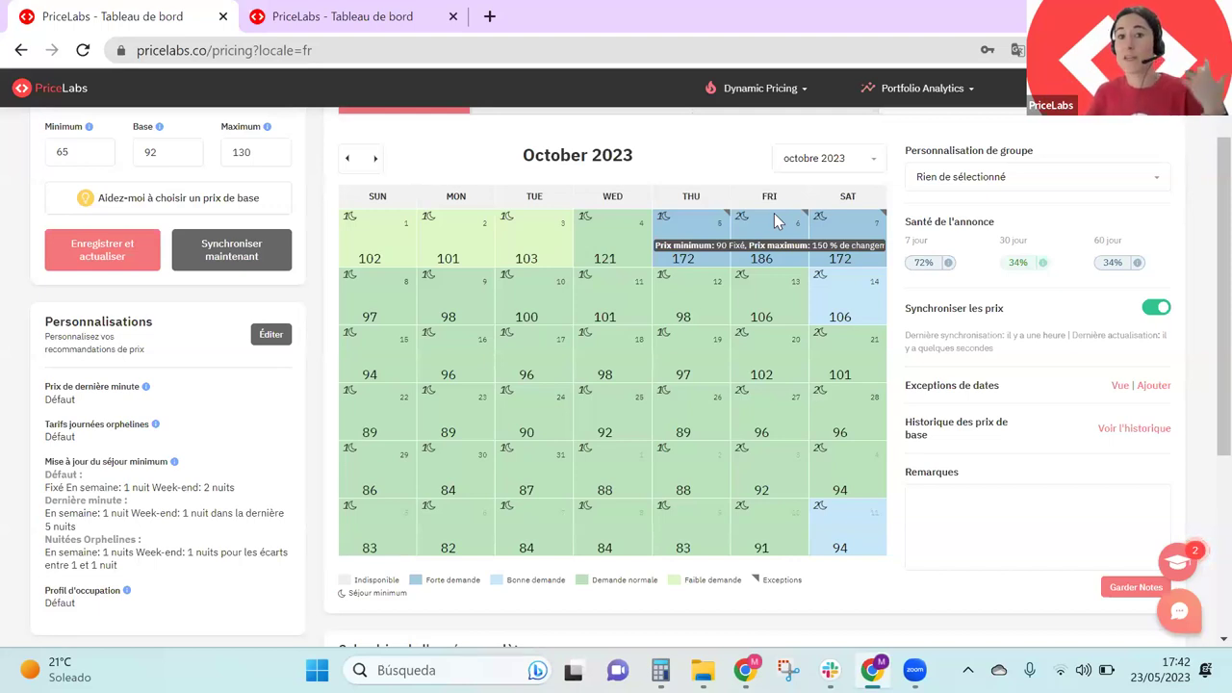
left_click(349, 159)
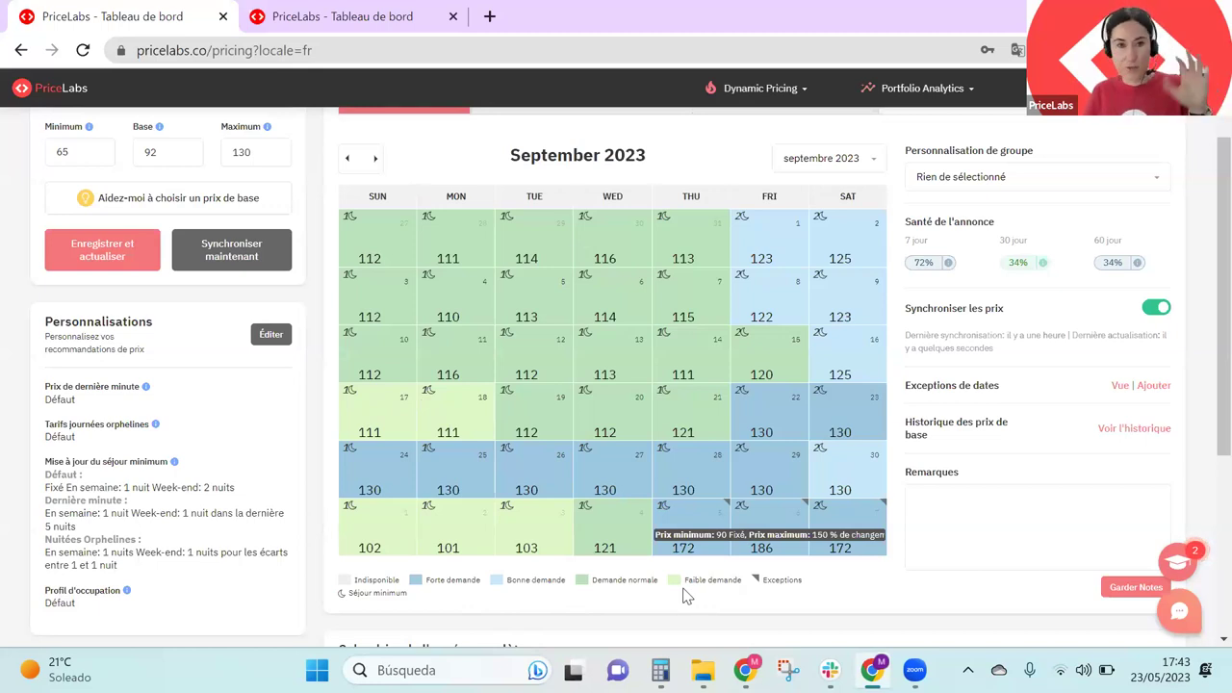
scroll(944, 583, "up", 1)
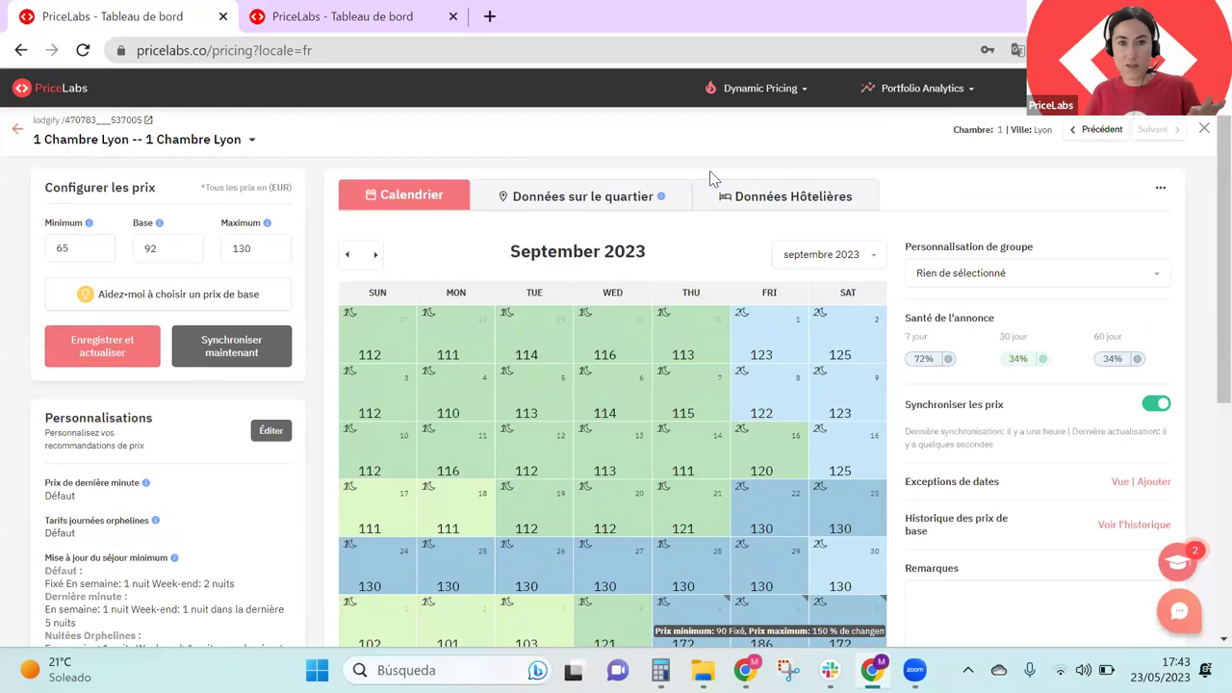
In the listing's neighborhood data, hide the dotted red series of the occupancy chart and examine market occupancy and future prices
left_click(341, 16)
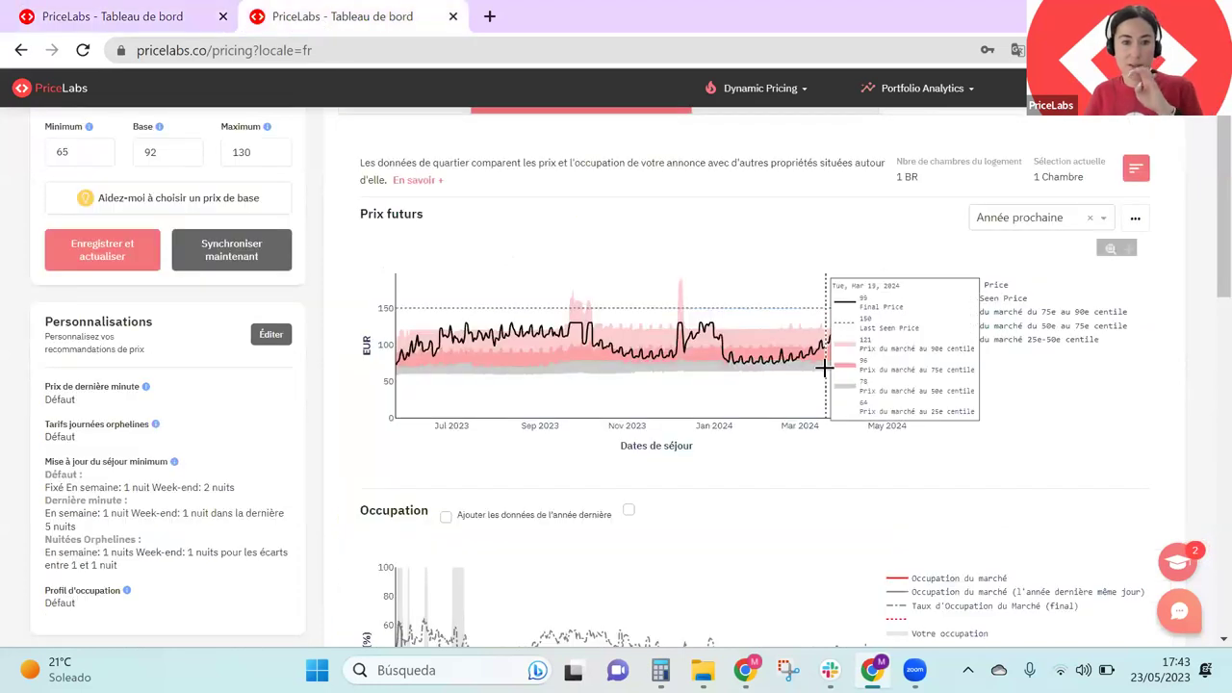
scroll(595, 460, "down", 3)
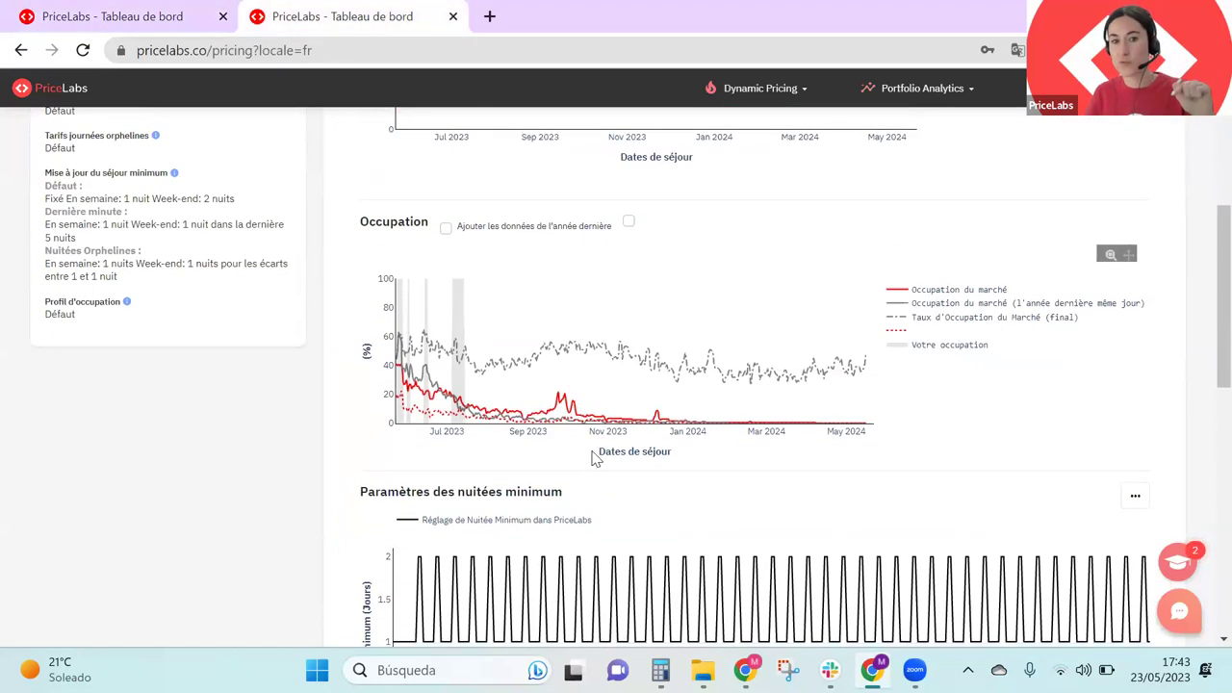
left_click(903, 334)
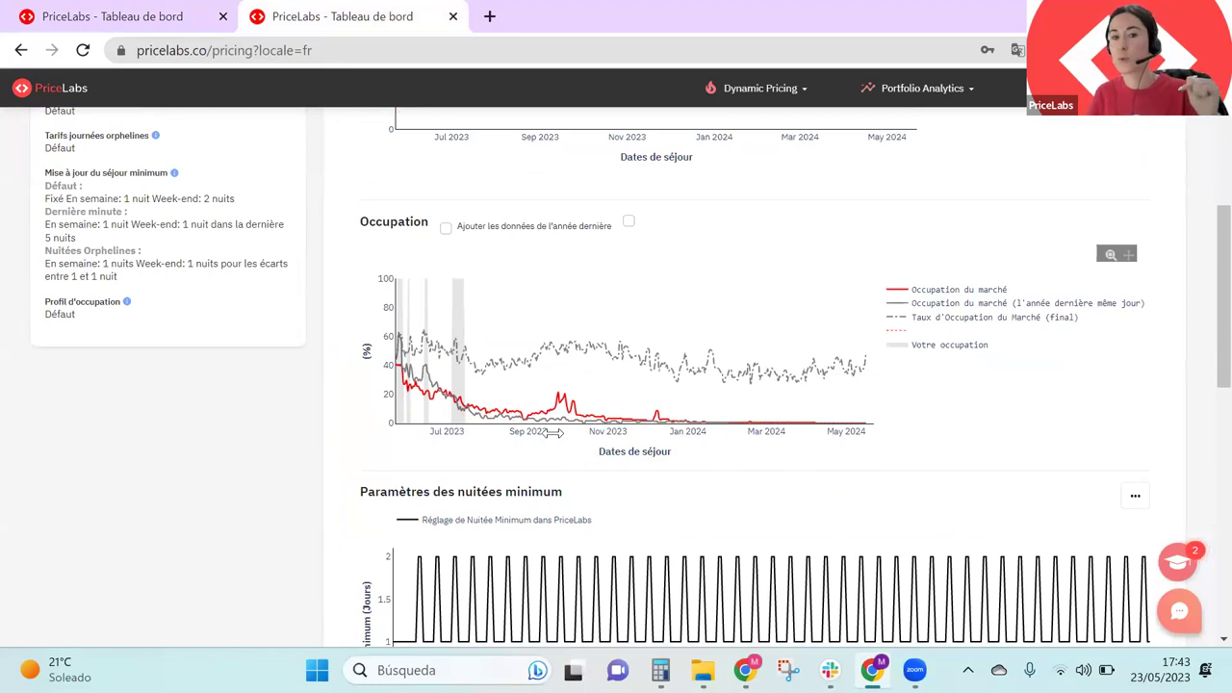
mouse_move(541, 416)
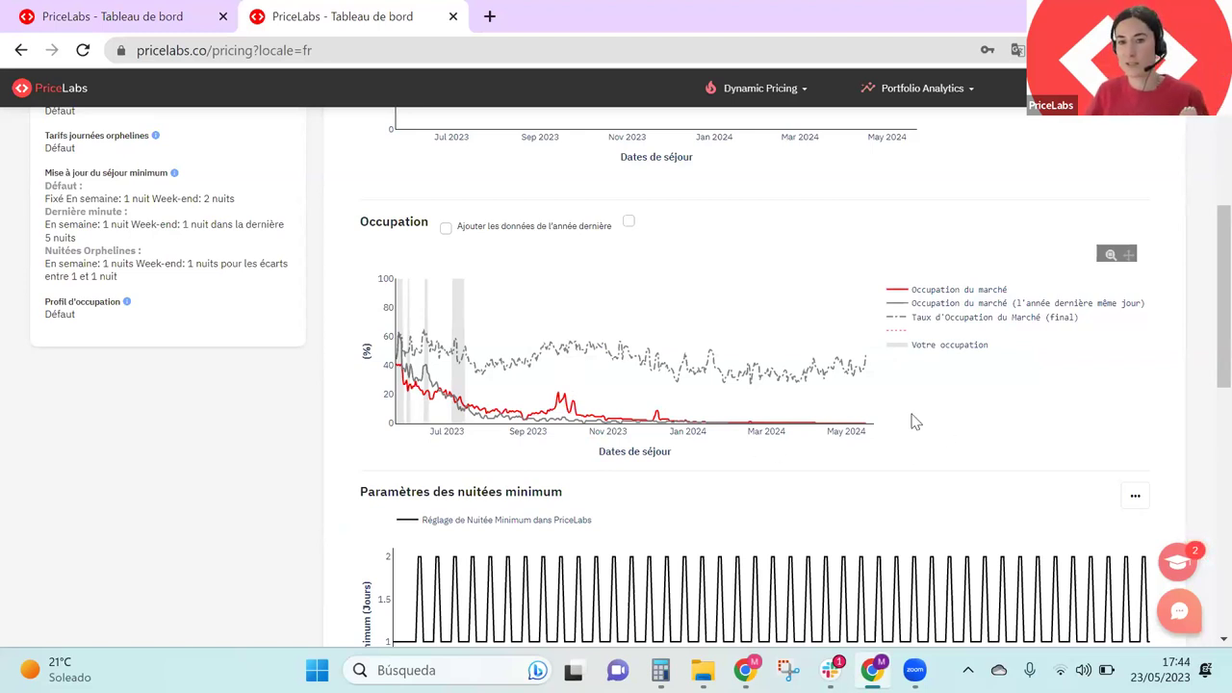
scroll(925, 443, "up", 1)
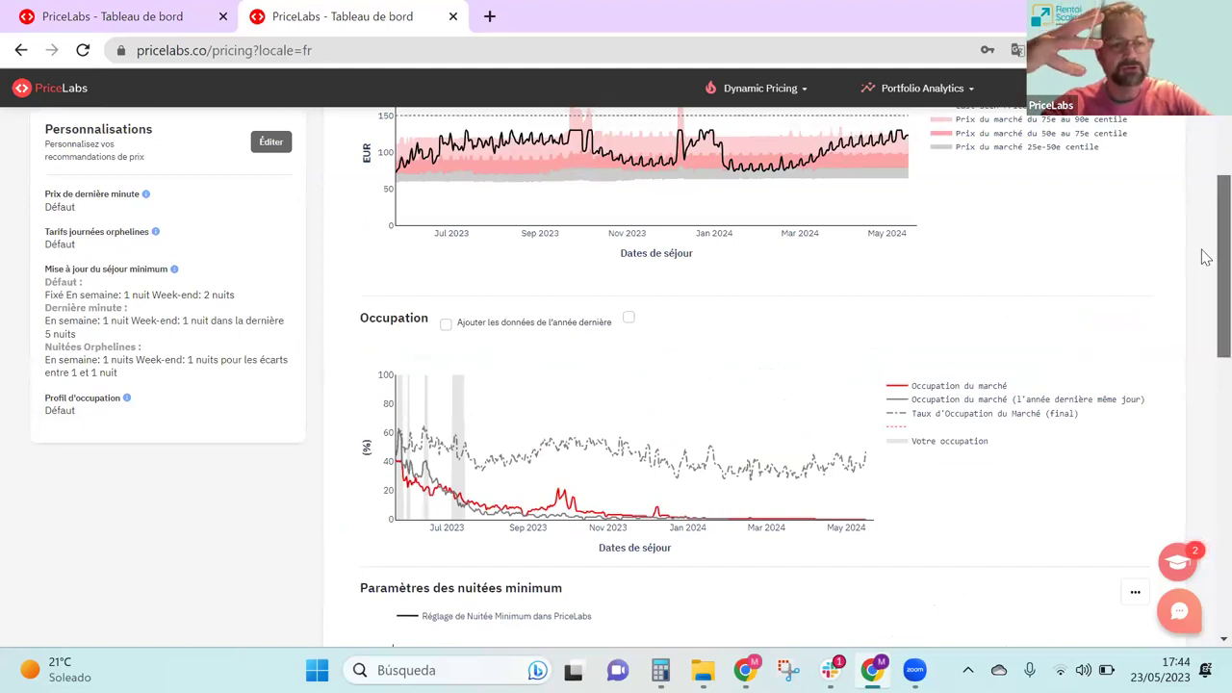
scroll(1204, 250, "up", 1)
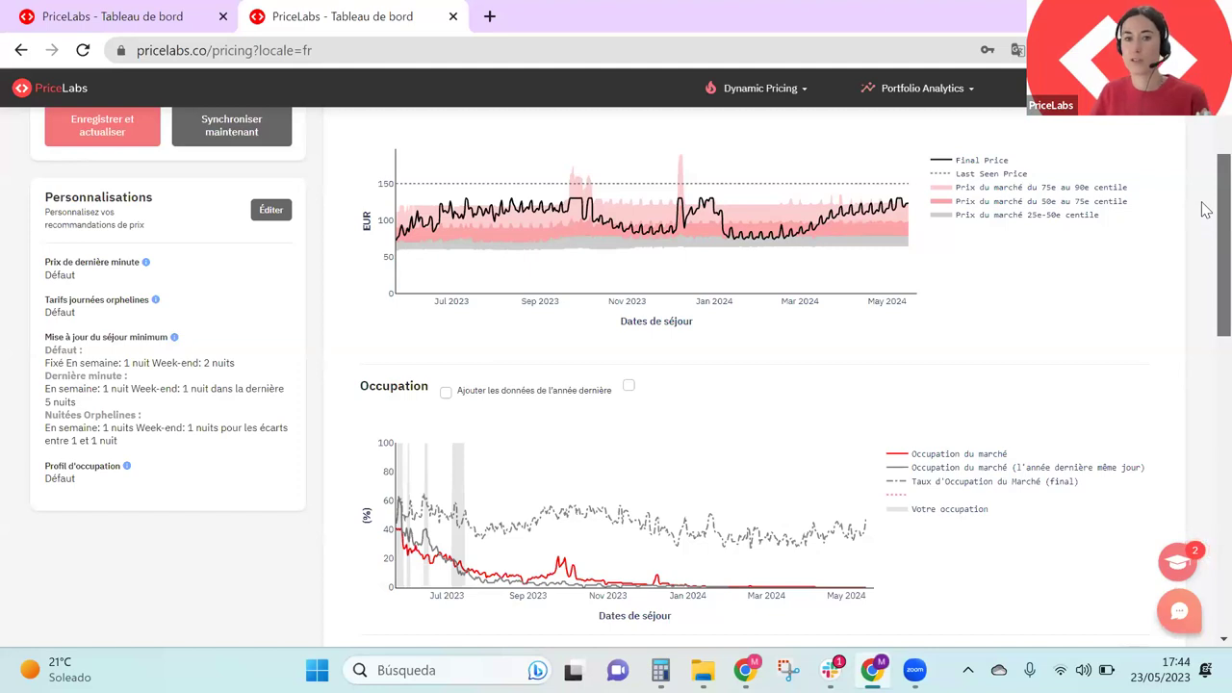
scroll(1206, 210, "up", 2)
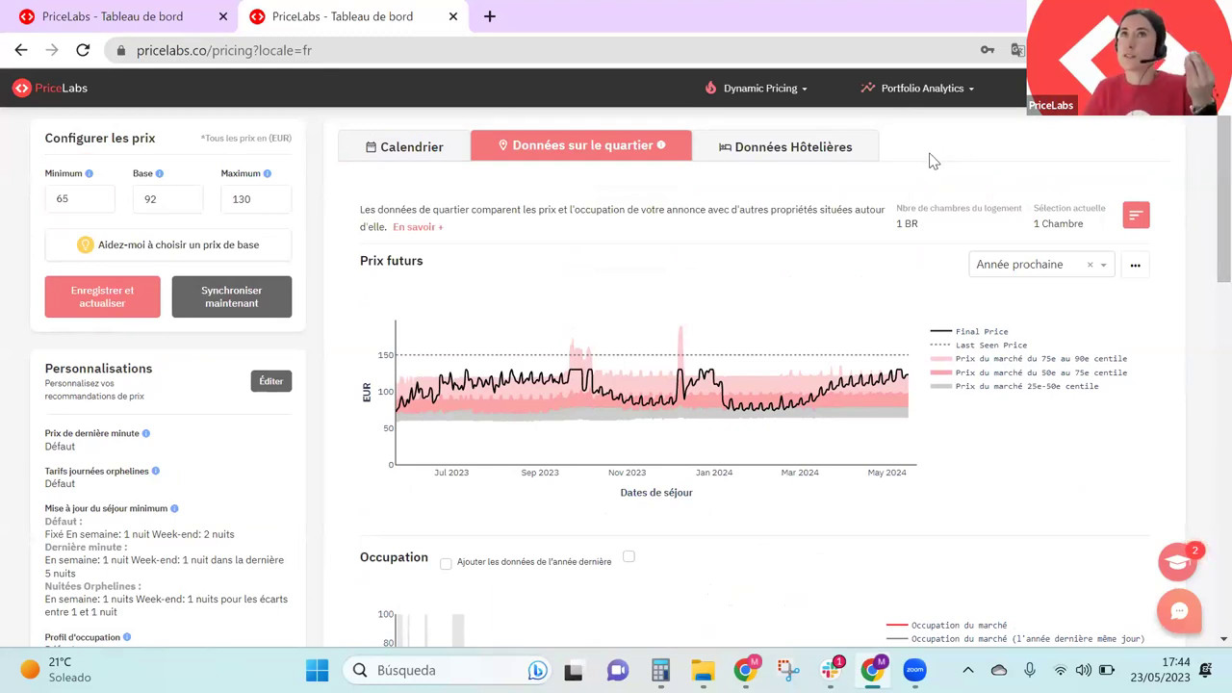
Show the listing's hotel data as a graph, update it and examine nearby hotel prices around late September and October 2023
left_click(828, 152)
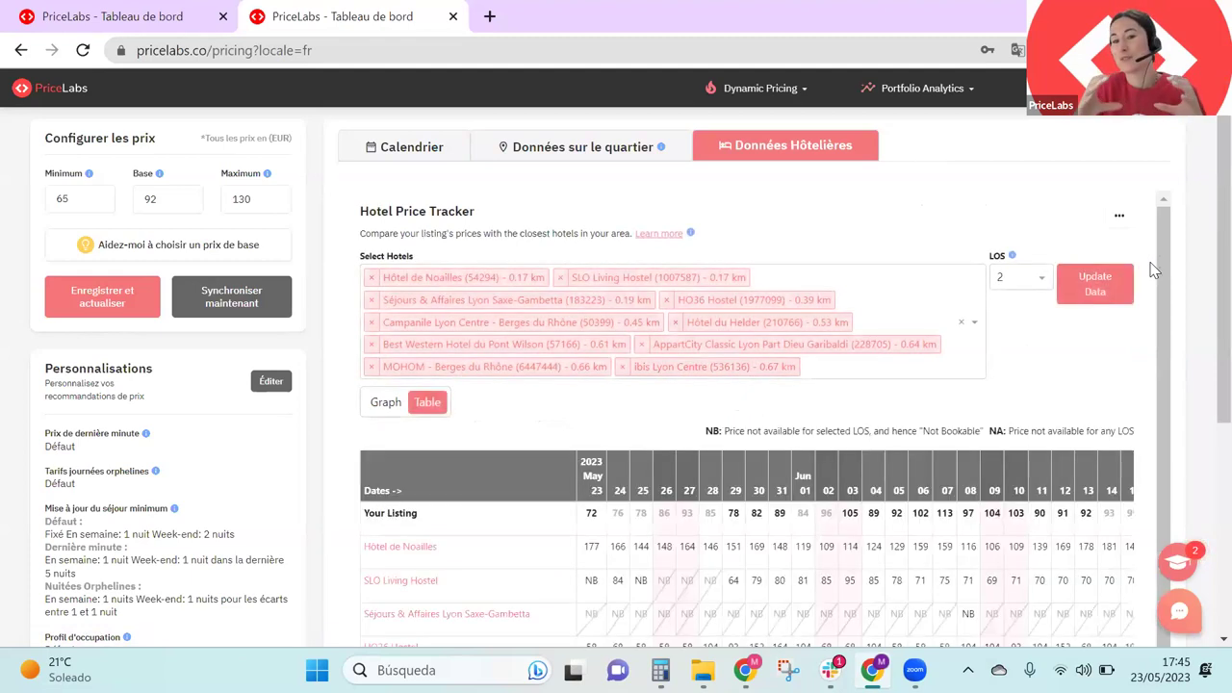
left_click(386, 403)
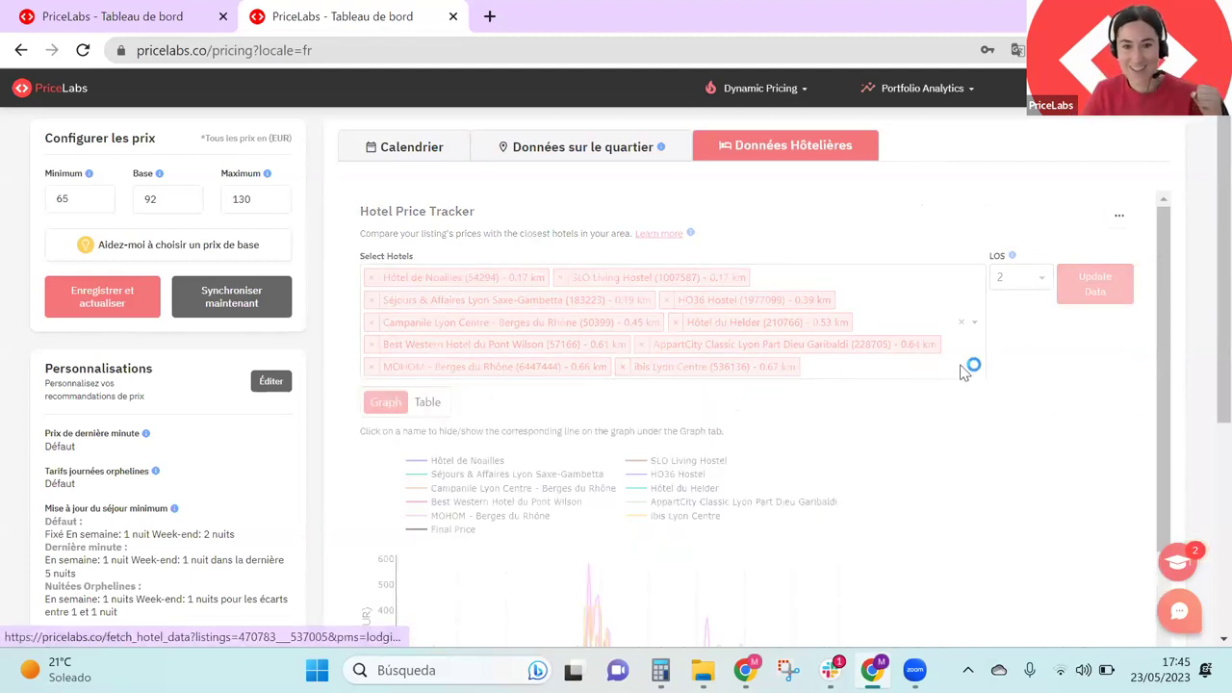
scroll(1102, 309, "down", 2)
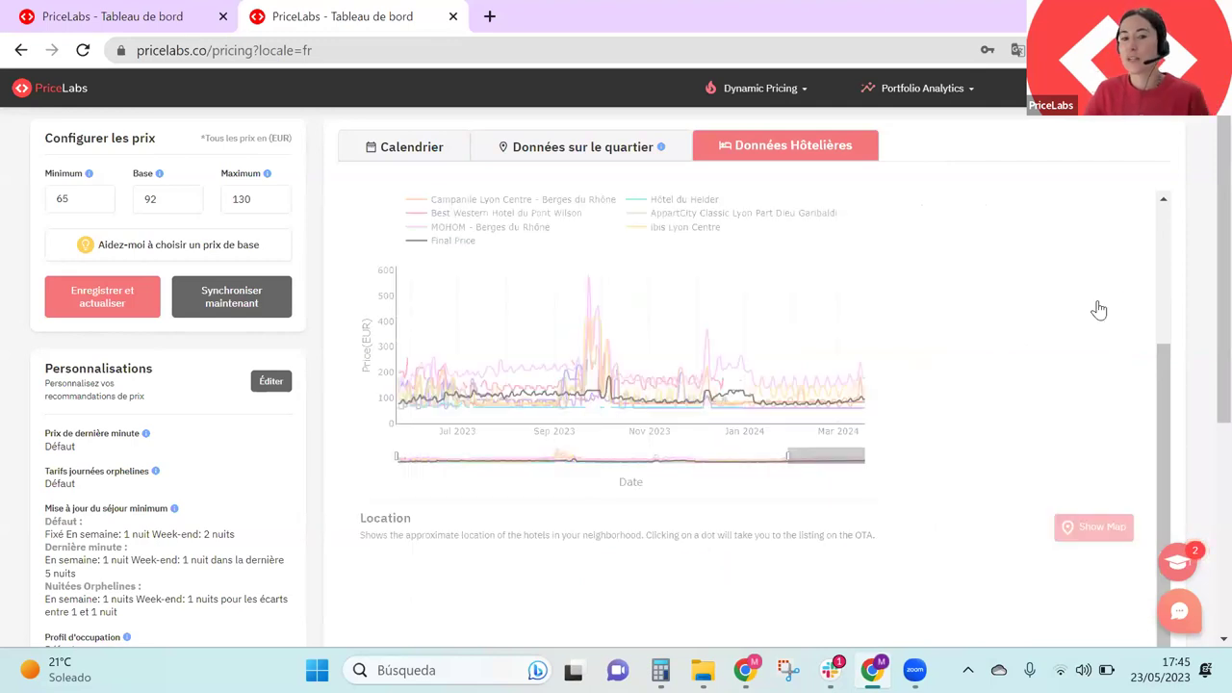
scroll(1097, 308, "up", 2)
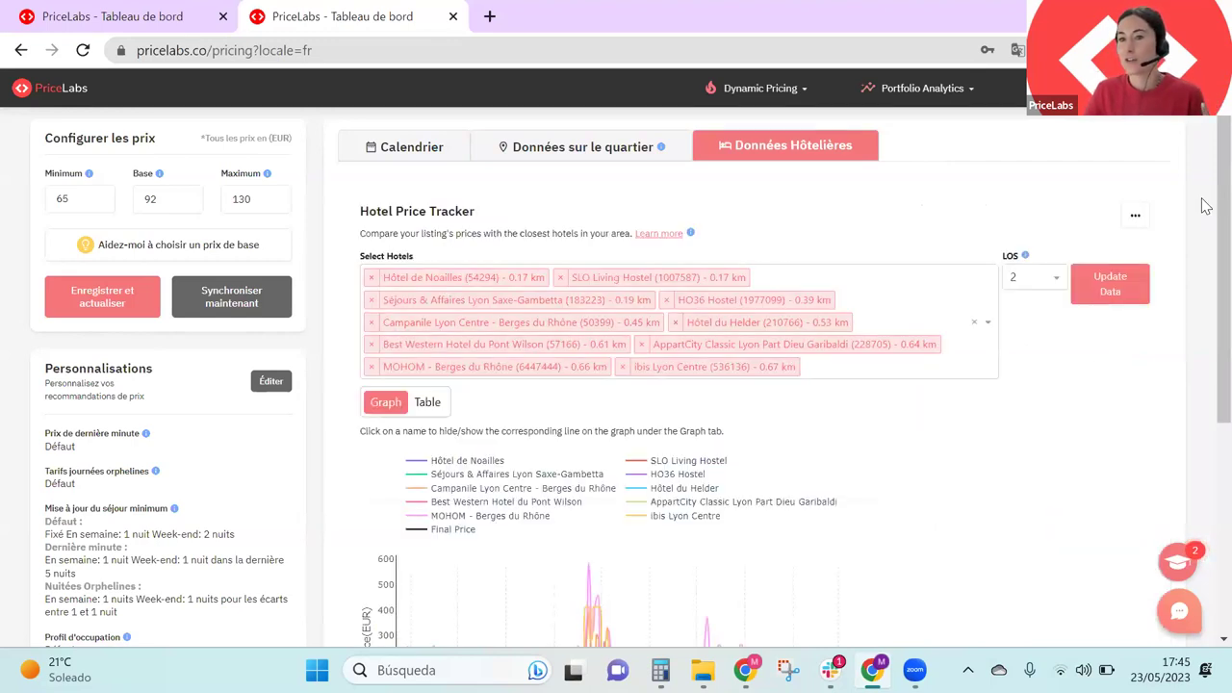
scroll(1203, 203, "down", 3)
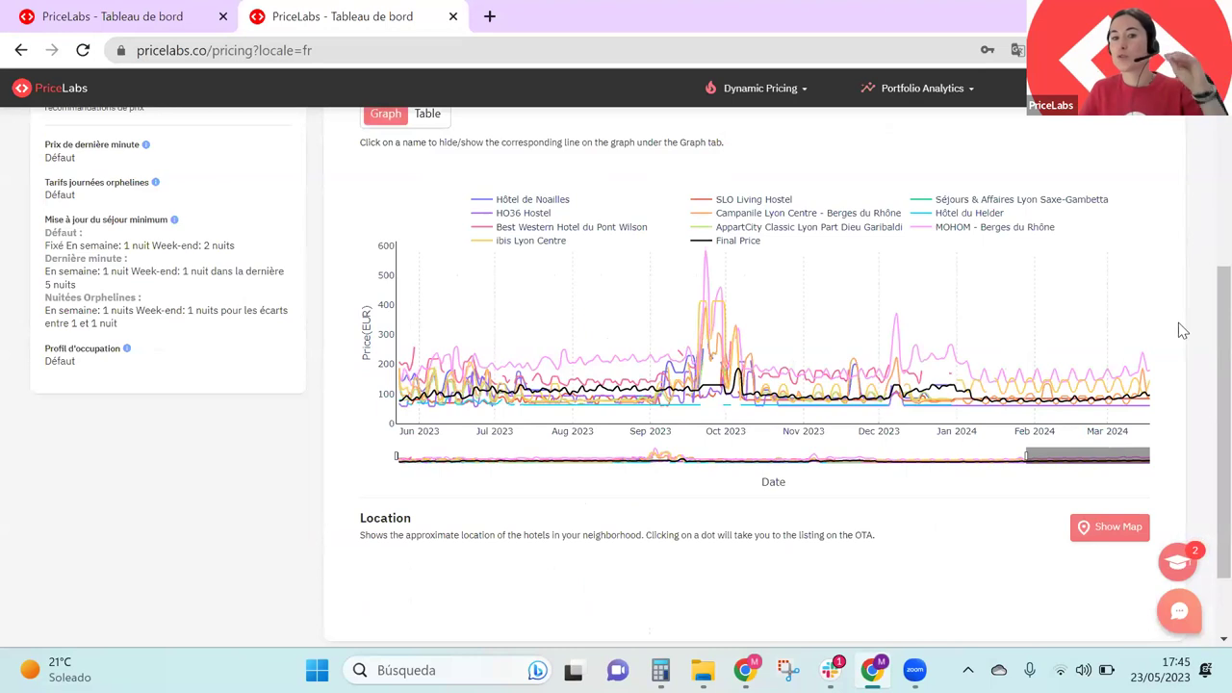
mouse_move(704, 339)
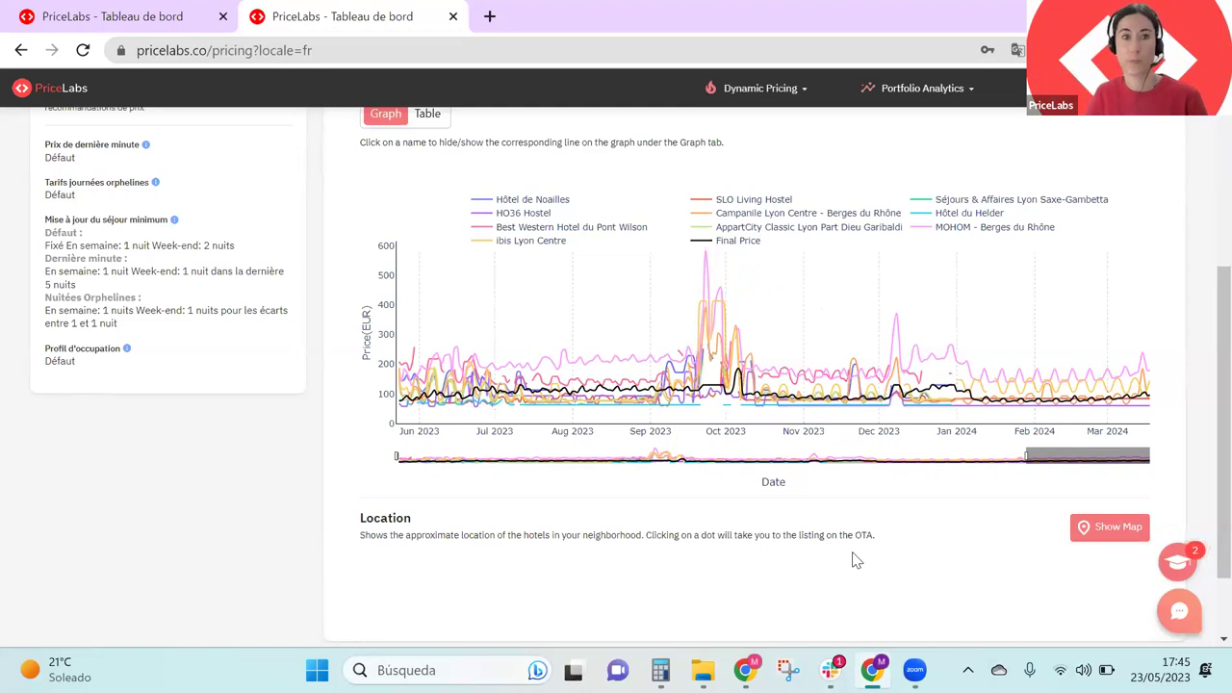
scroll(220, 275, "up", 2)
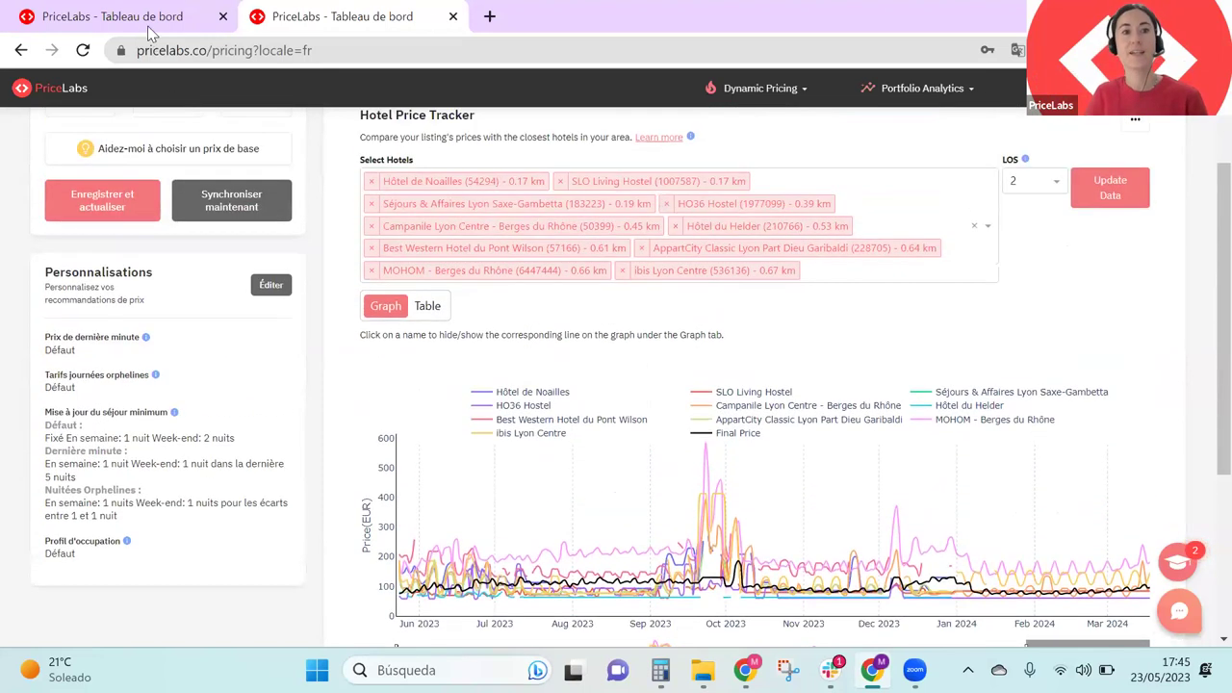
Switch from the Lyon listing's pricing calendar to the Multi Calendar of all listings
left_click(146, 19)
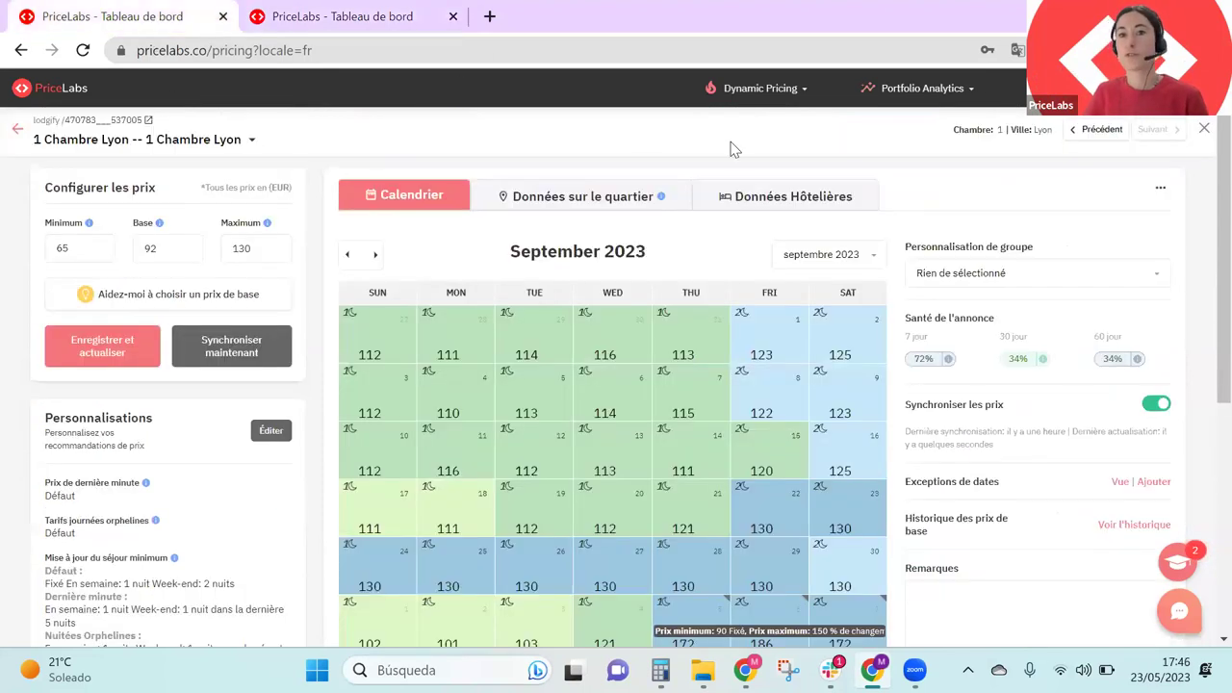
left_click(776, 94)
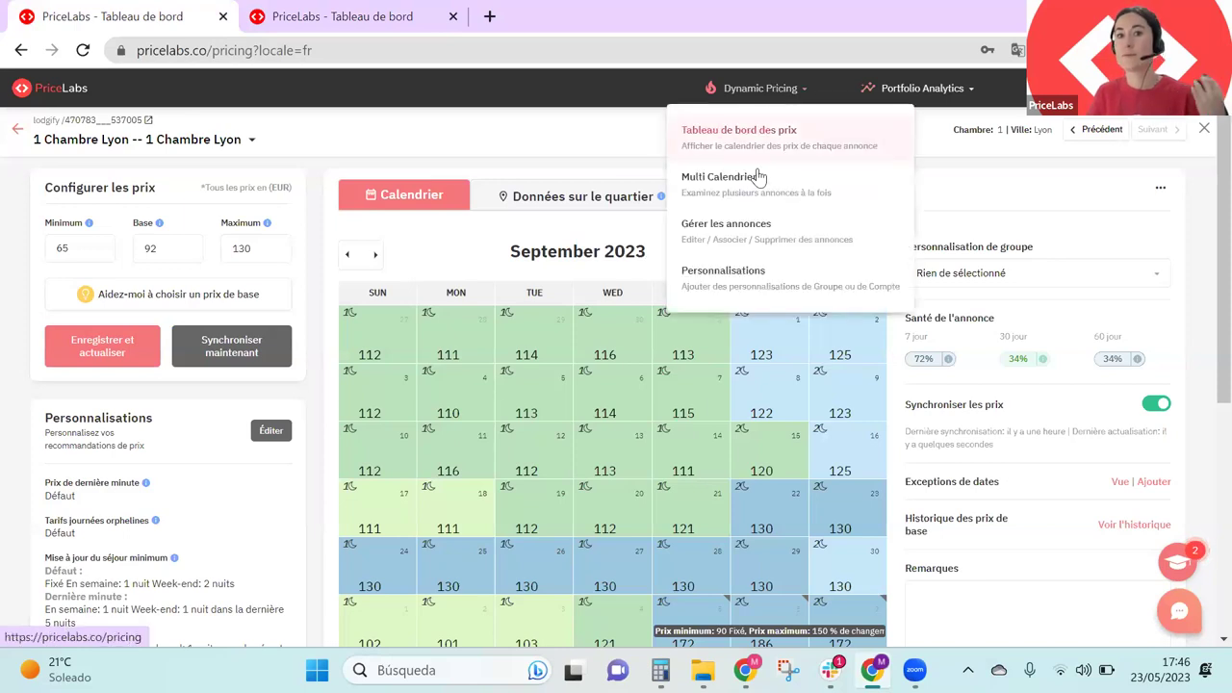
left_click(757, 196)
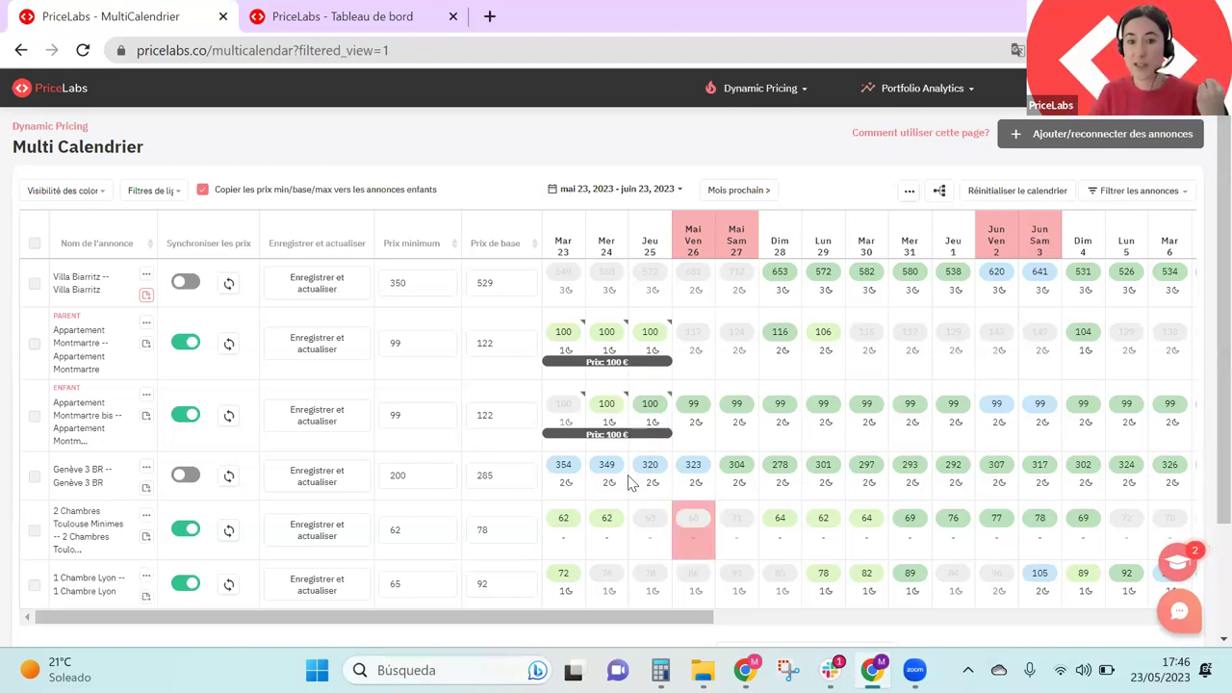
Select the 2 Chambres Toulouse Minimes and 1 Chambre Lyon listings and open a grouped date-specific override for them
left_click(35, 530)
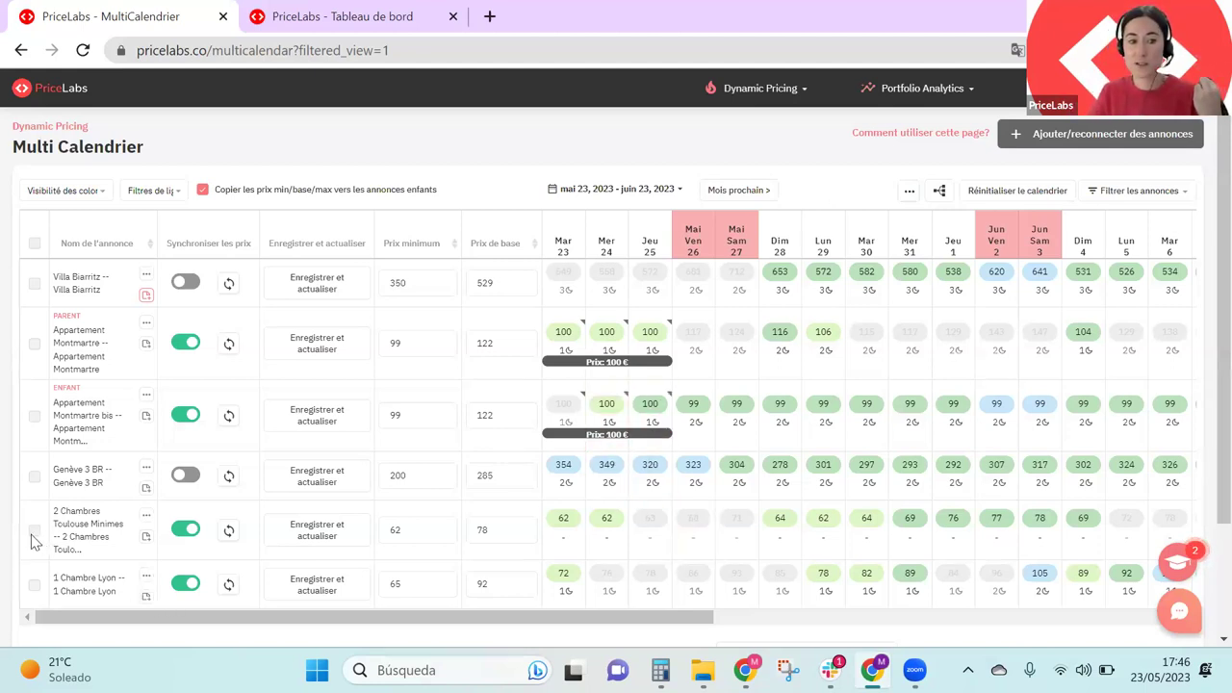
left_click(34, 584)
scroll(70, 482, "down", 2)
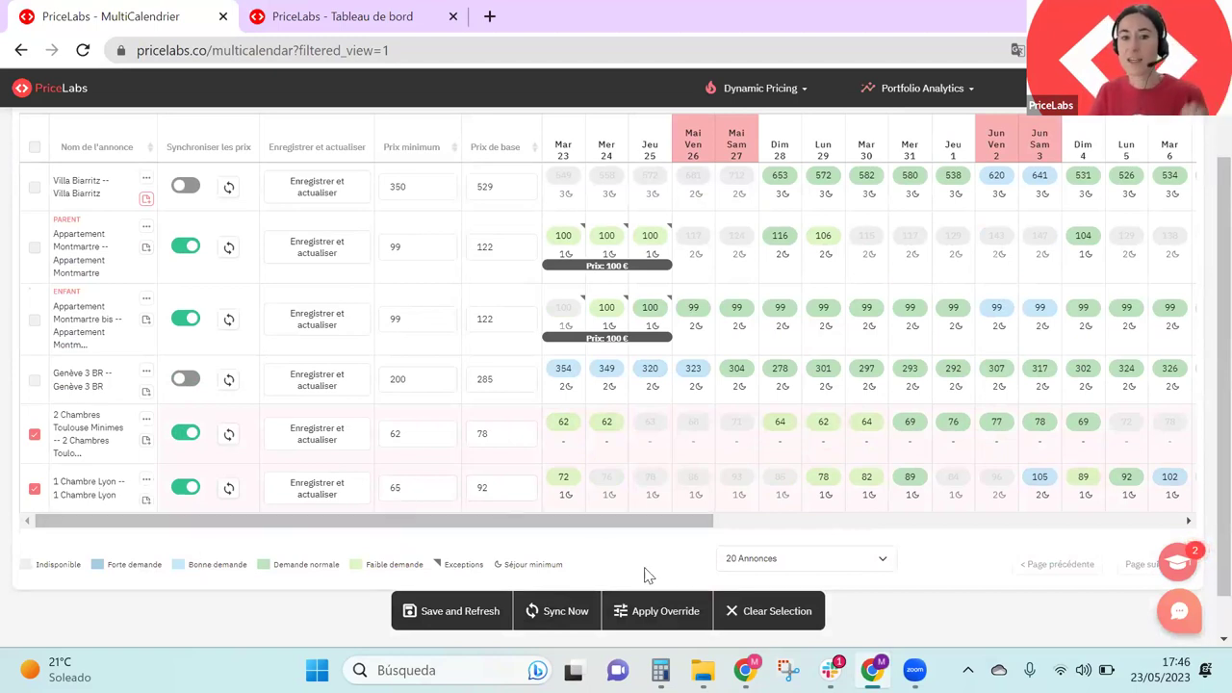
left_click(644, 614)
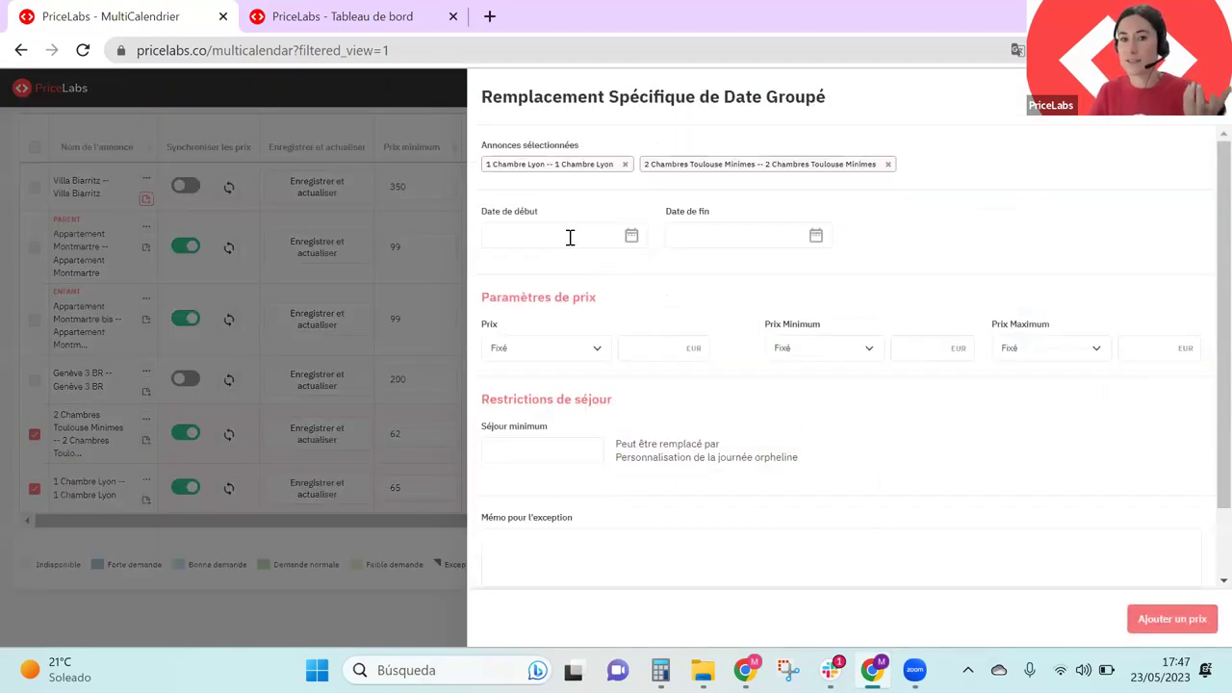
Set both the start and end date of the grouped override to October 6, 2023
left_click(570, 237)
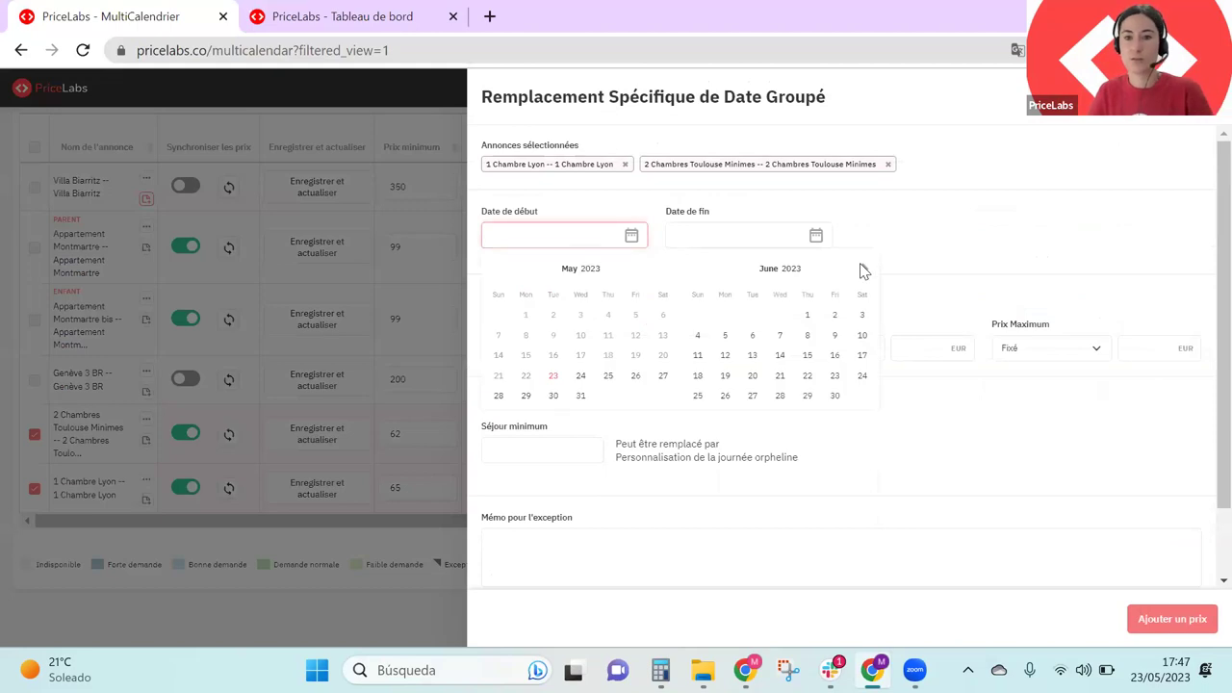
left_click(865, 273)
left_click(865, 273)
left_click(866, 272)
left_click(865, 272)
left_click(865, 273)
left_click(865, 272)
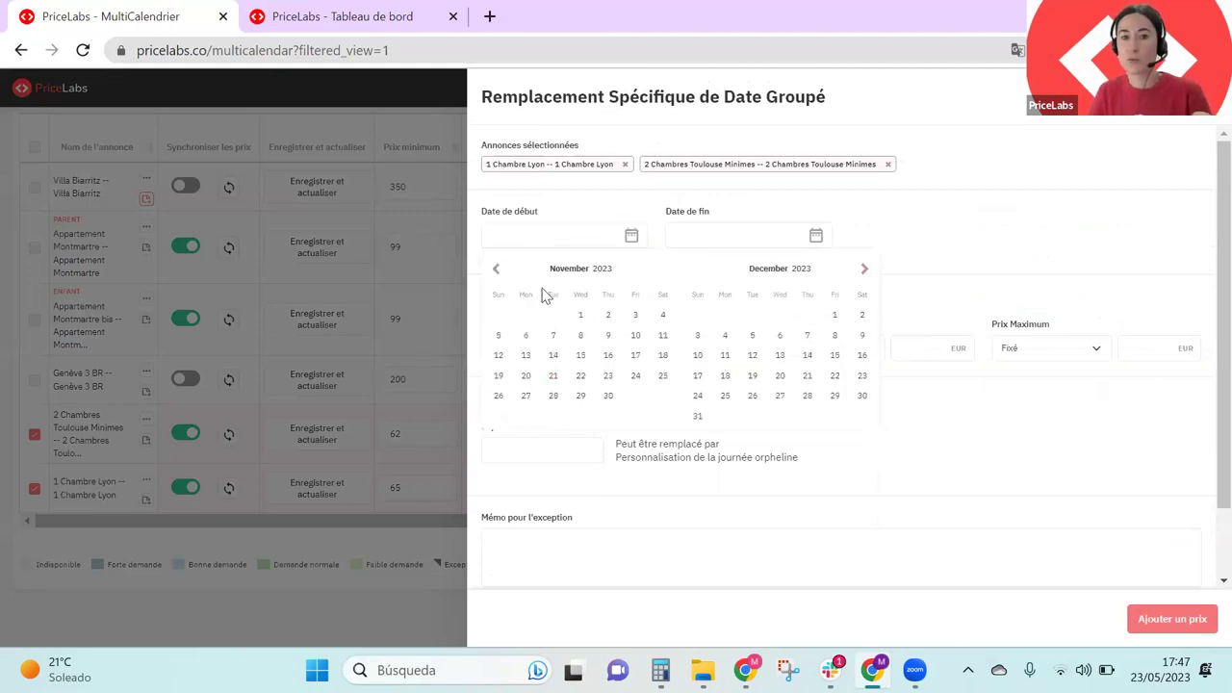
left_click(495, 271)
left_click(496, 272)
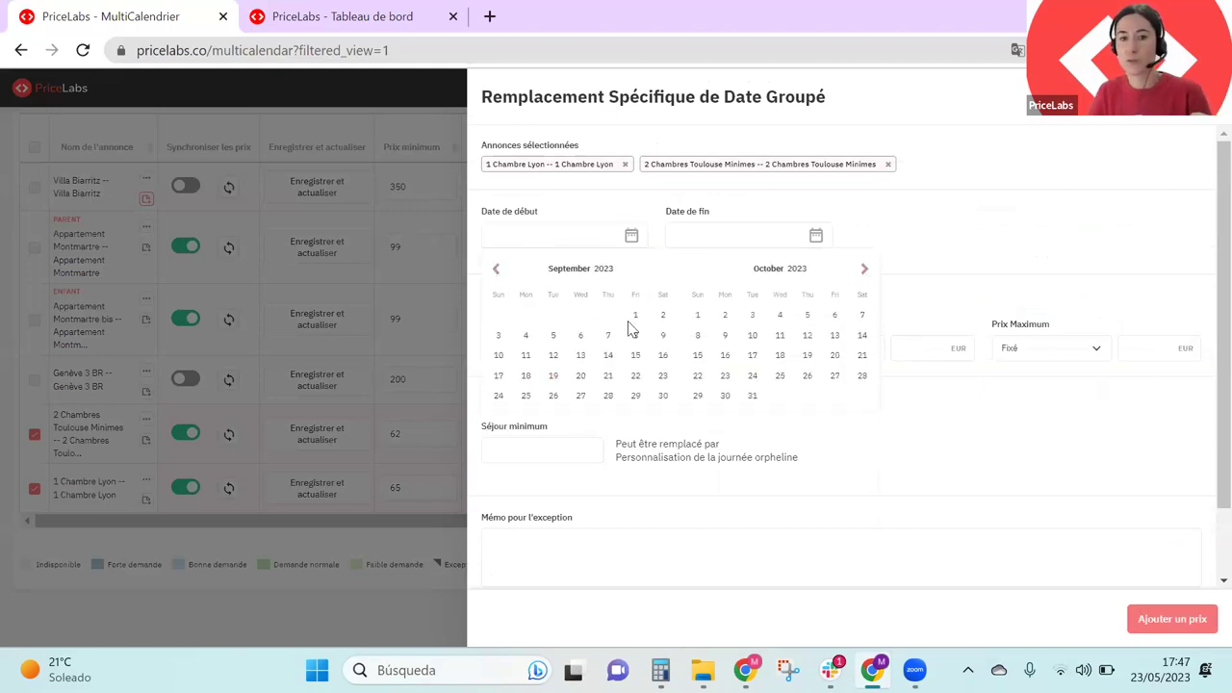
left_click(836, 315)
left_click(836, 316)
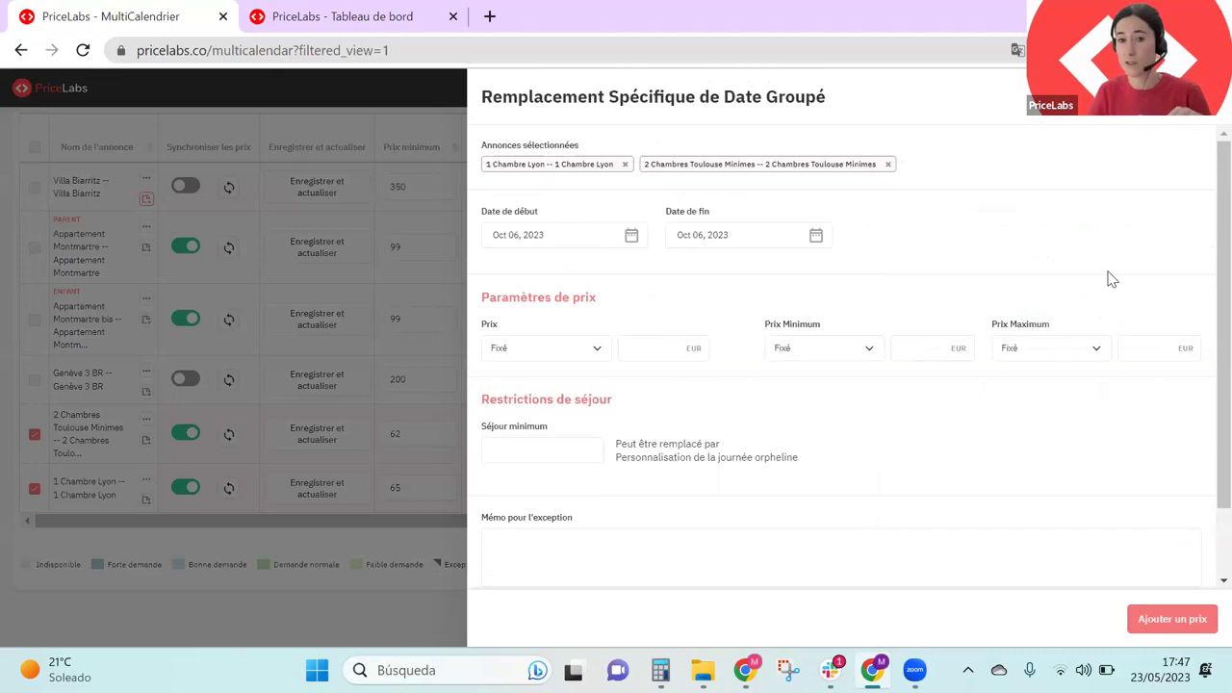
Try a 150% change on the minimum price in the grouped override, and leave the override without adding it
left_click(823, 350)
left_click(825, 392)
left_click(926, 352)
type("0")
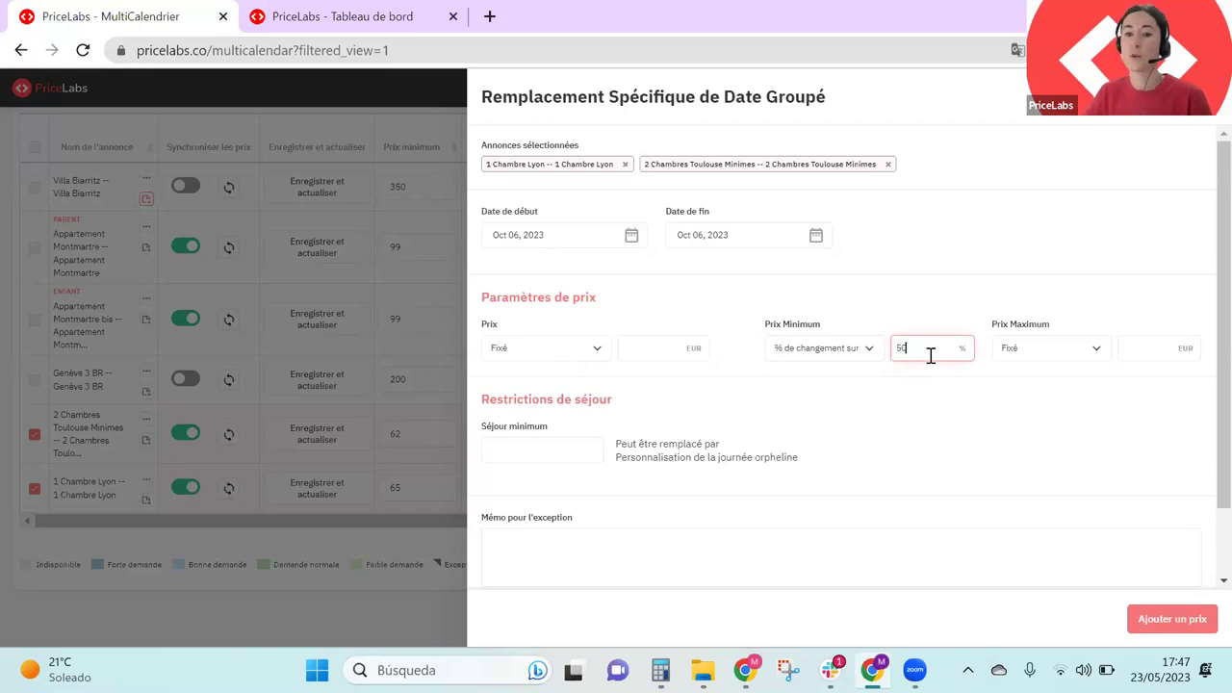
key("BackSpace")
key("BackSpace")
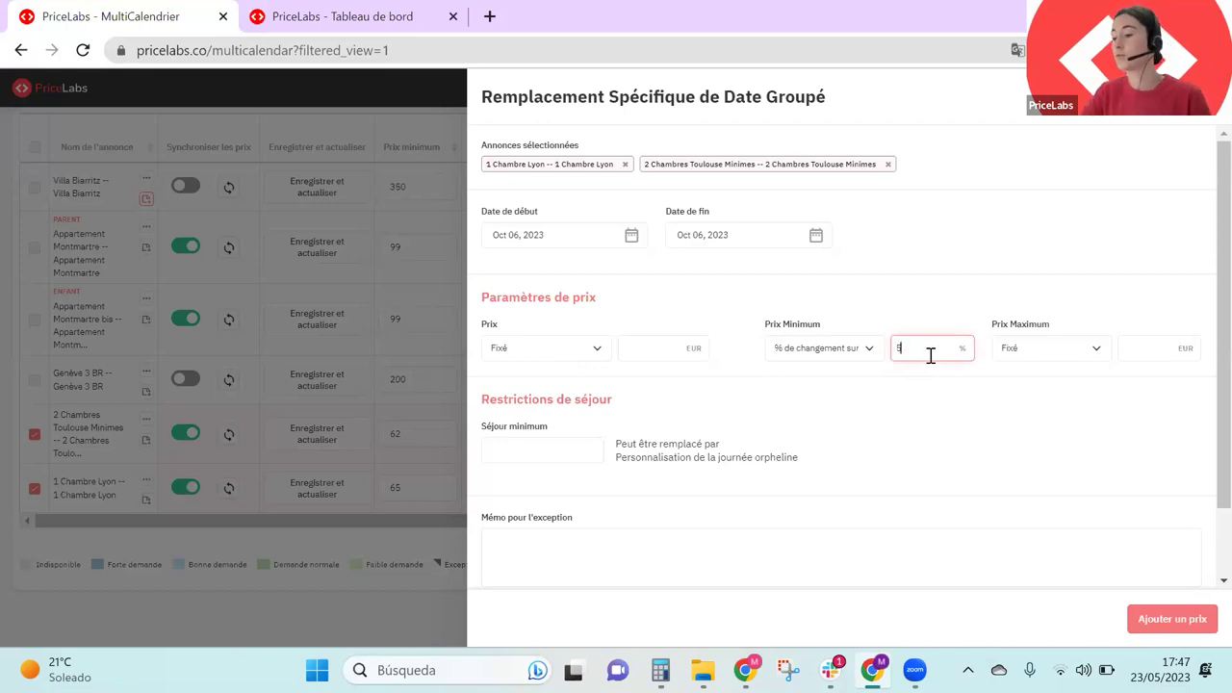
type("150")
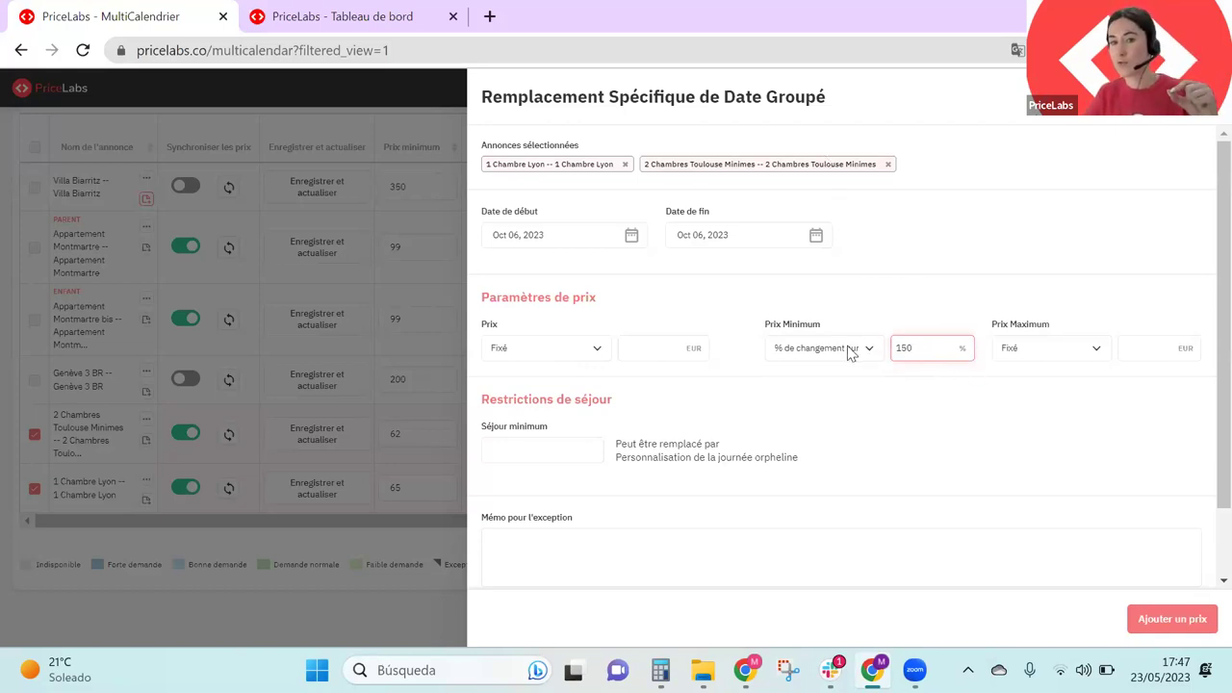
left_click(521, 452)
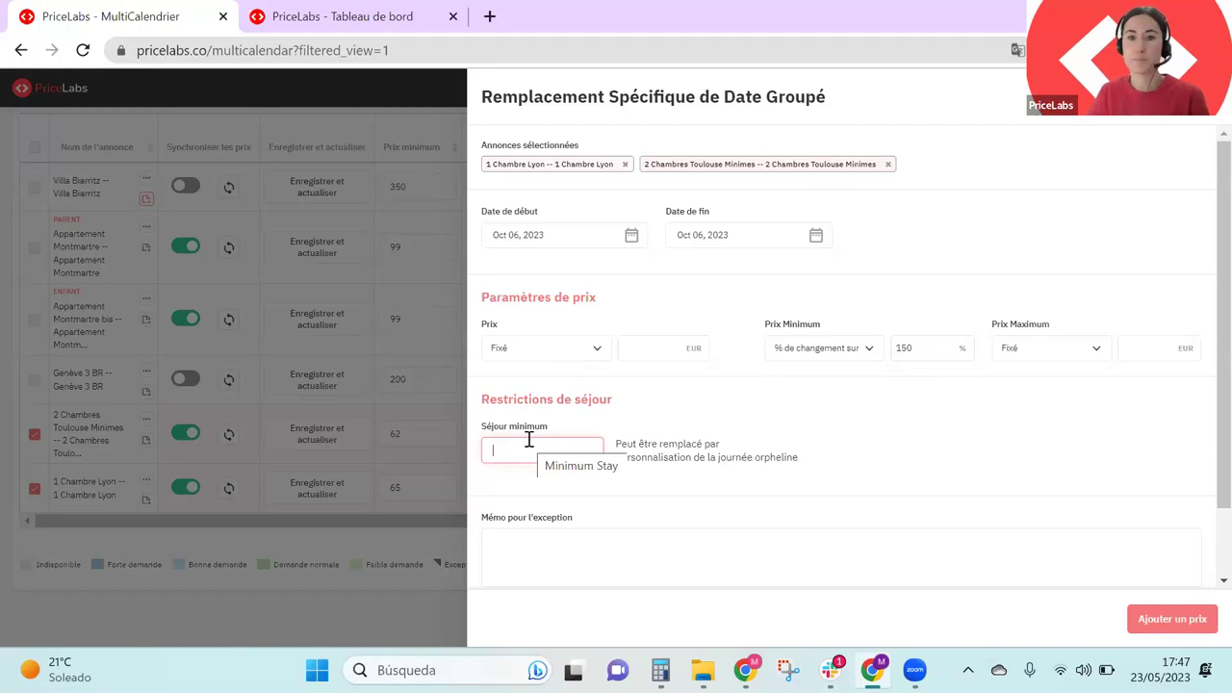
key("Escape")
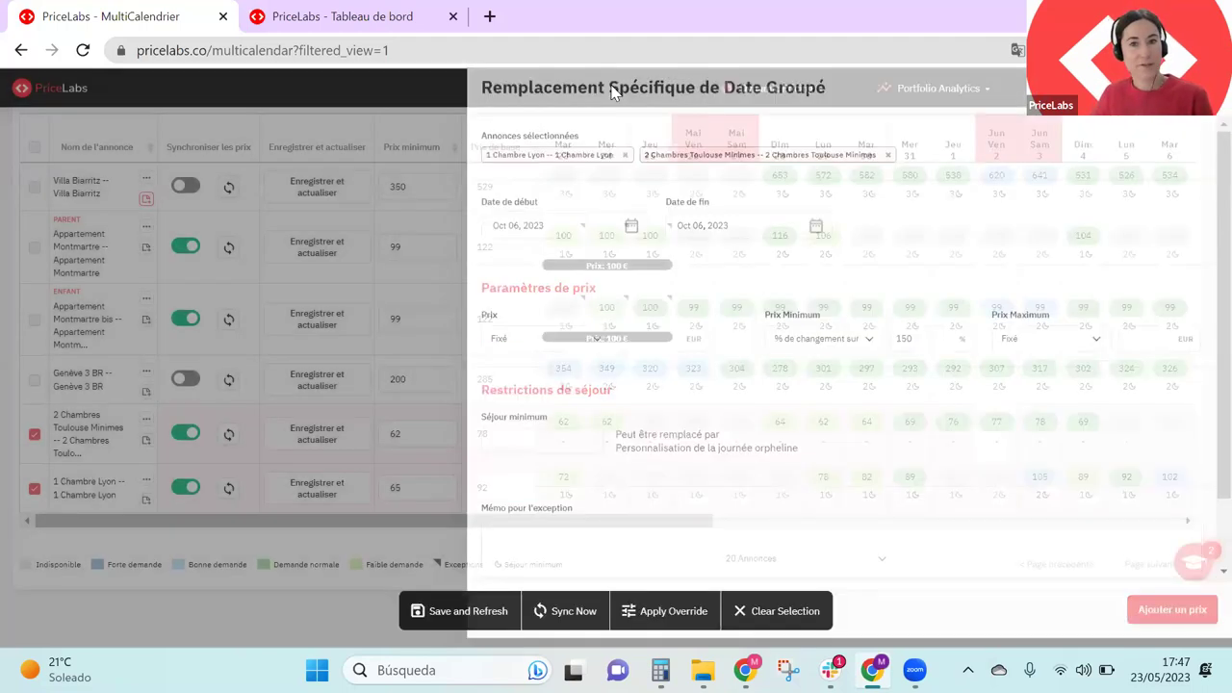
Go to the Personnalisations page and show the beds24 account calendar for October 2023
left_click(786, 97)
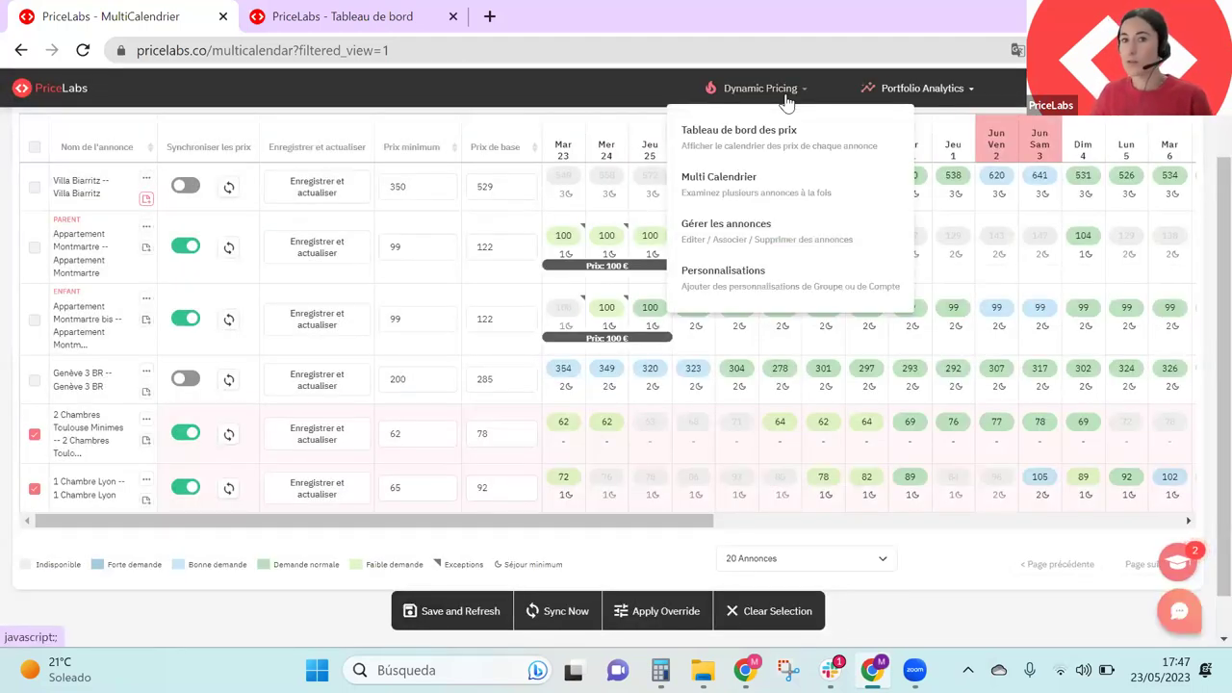
left_click(729, 300)
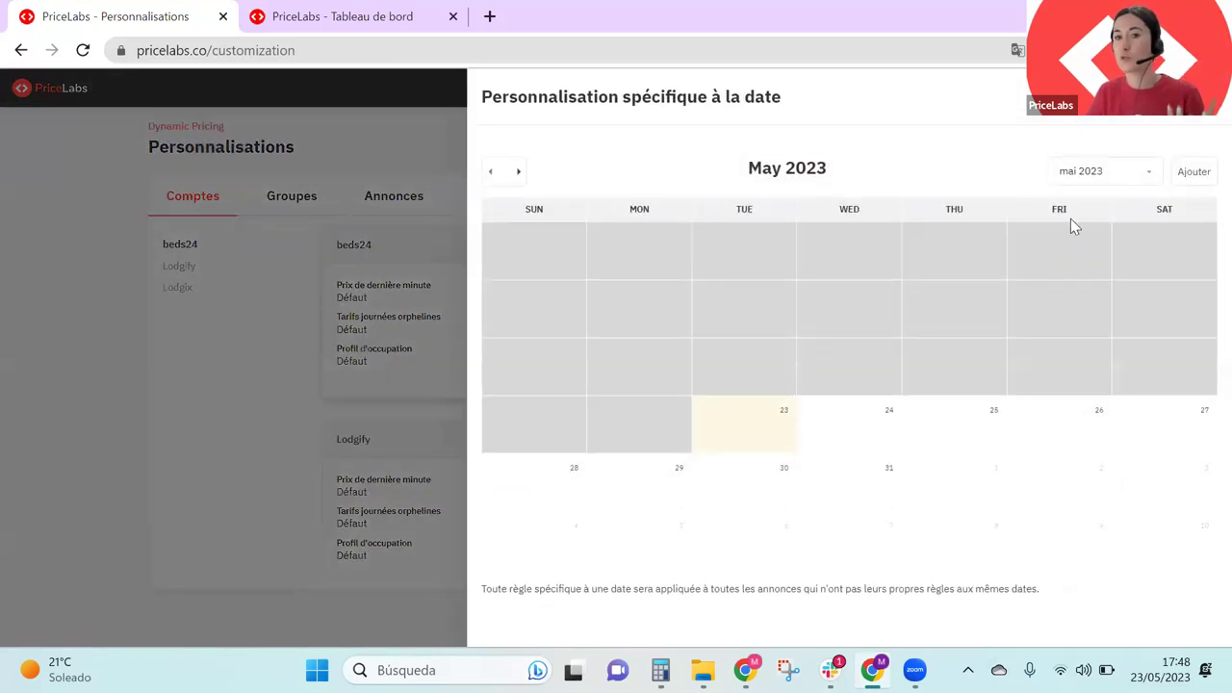
left_click(1107, 171)
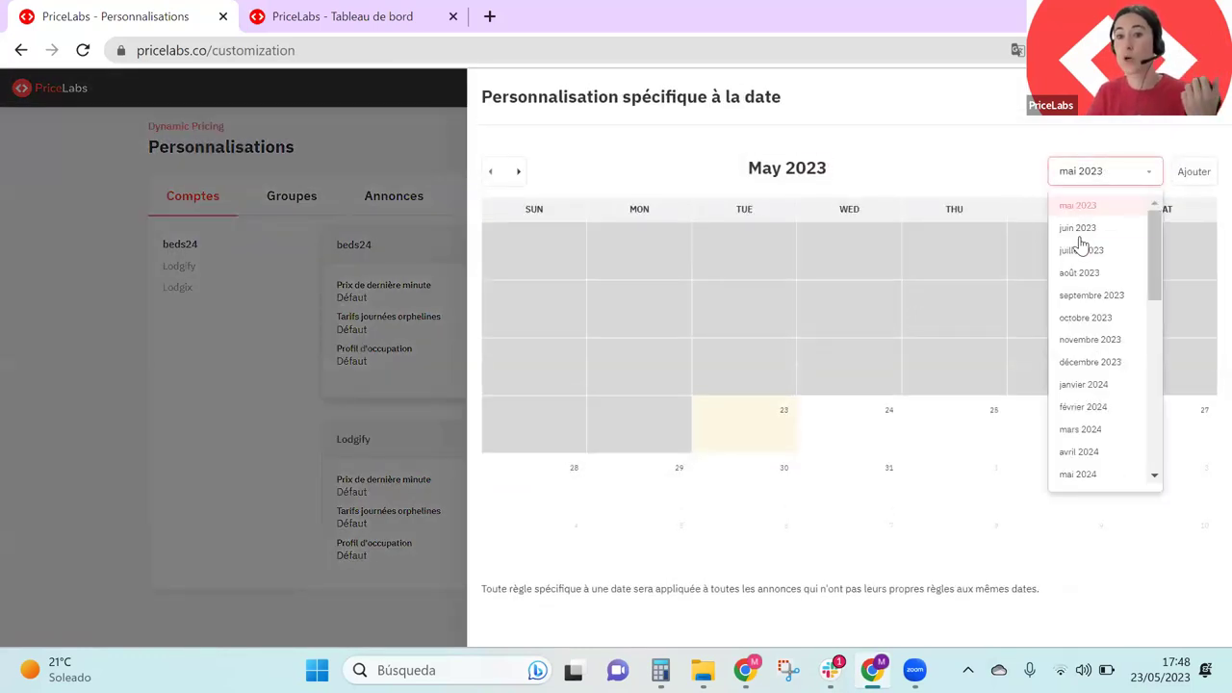
left_click(1086, 319)
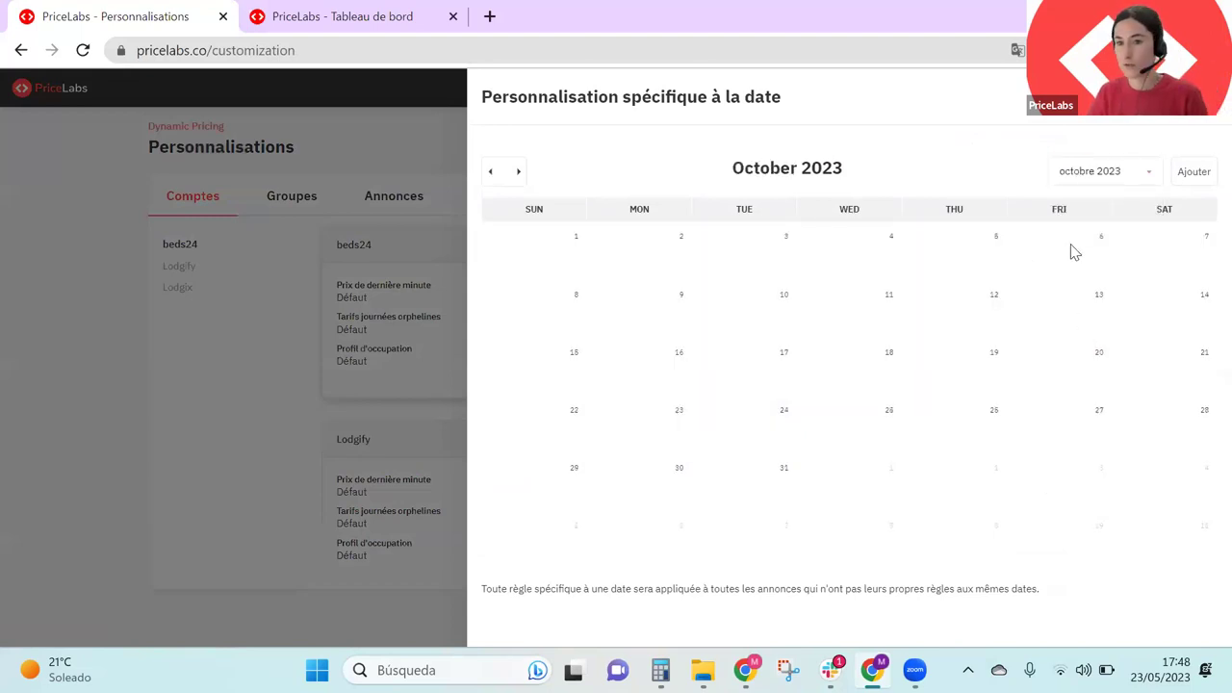
Open an account-level date-specific exception for October 5 to 7, 2023, and close it without adding it
left_click_drag(993, 255, 1193, 251)
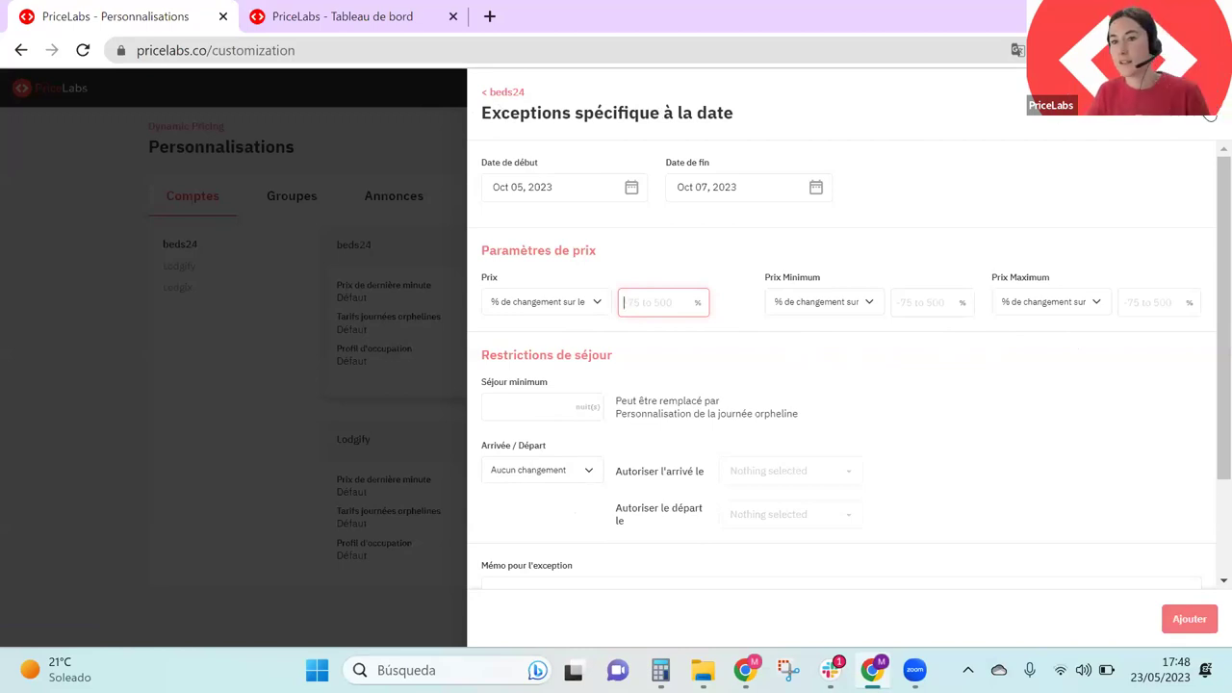
left_click(1210, 114)
left_click(1211, 114)
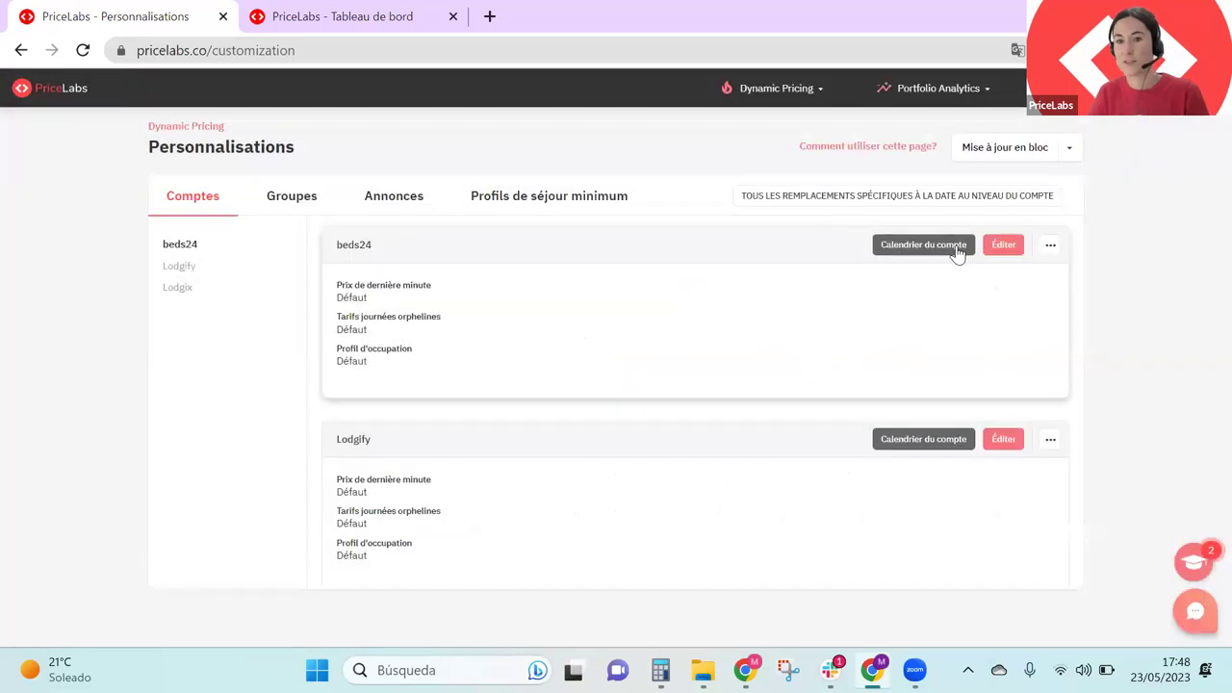
Open the Toulouse group's customizations for editing
left_click(292, 202)
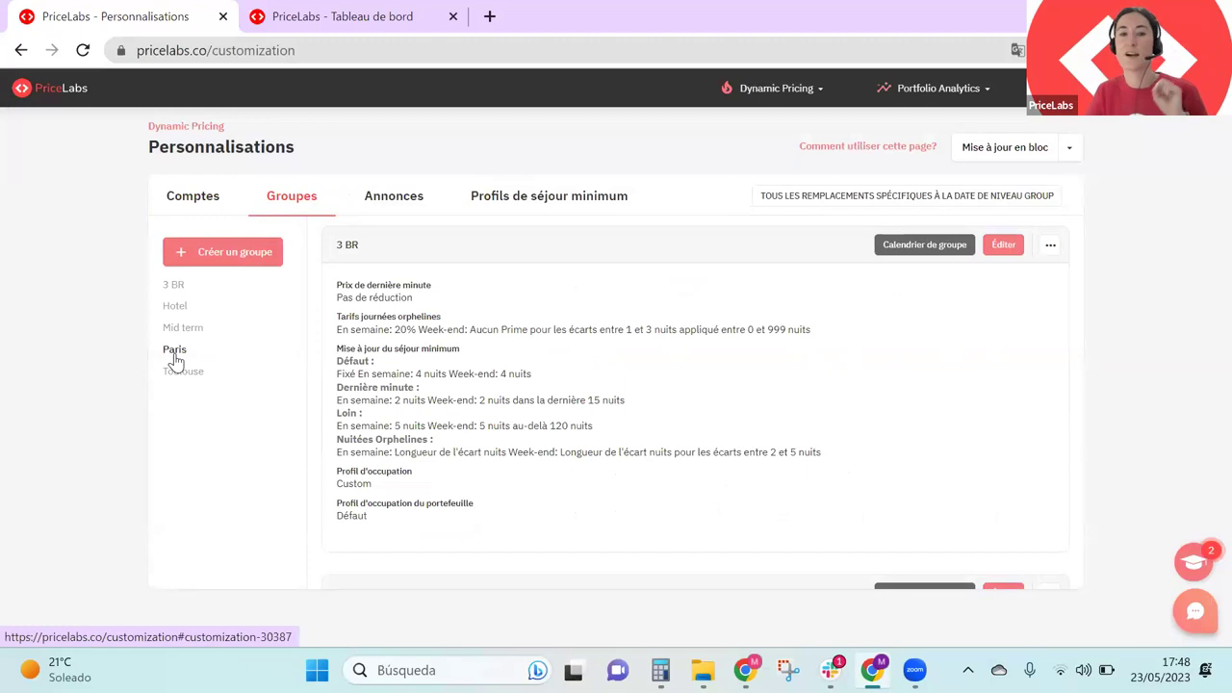
left_click(185, 382)
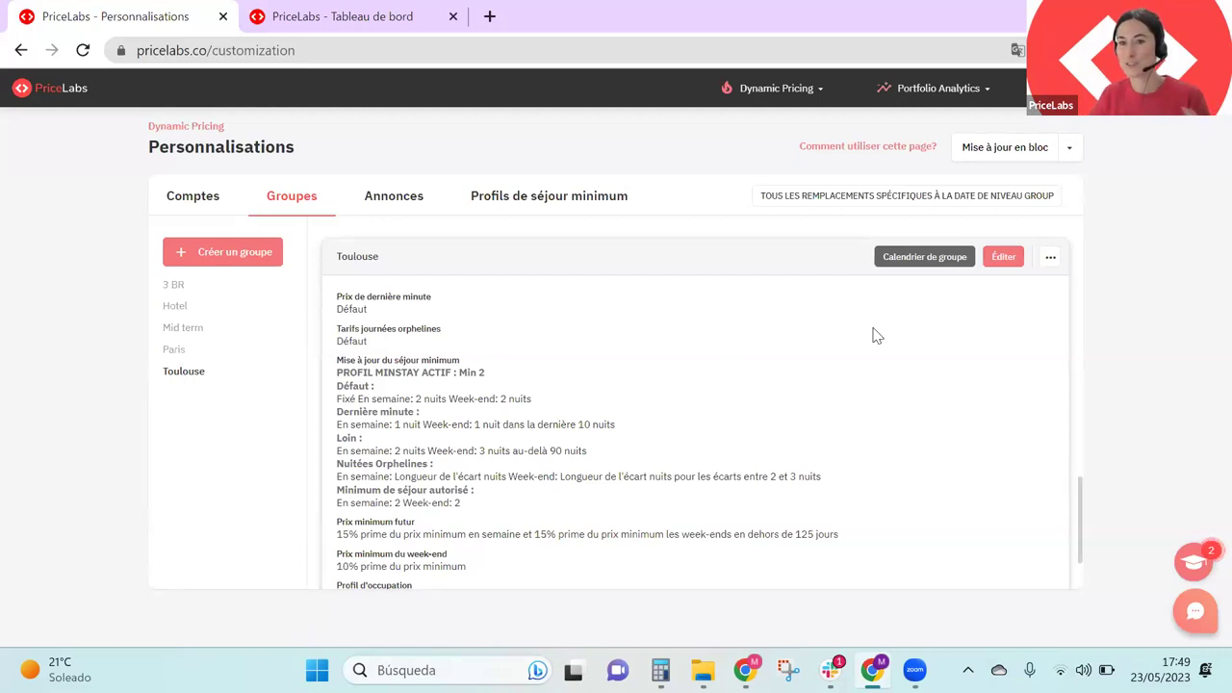
left_click(1008, 257)
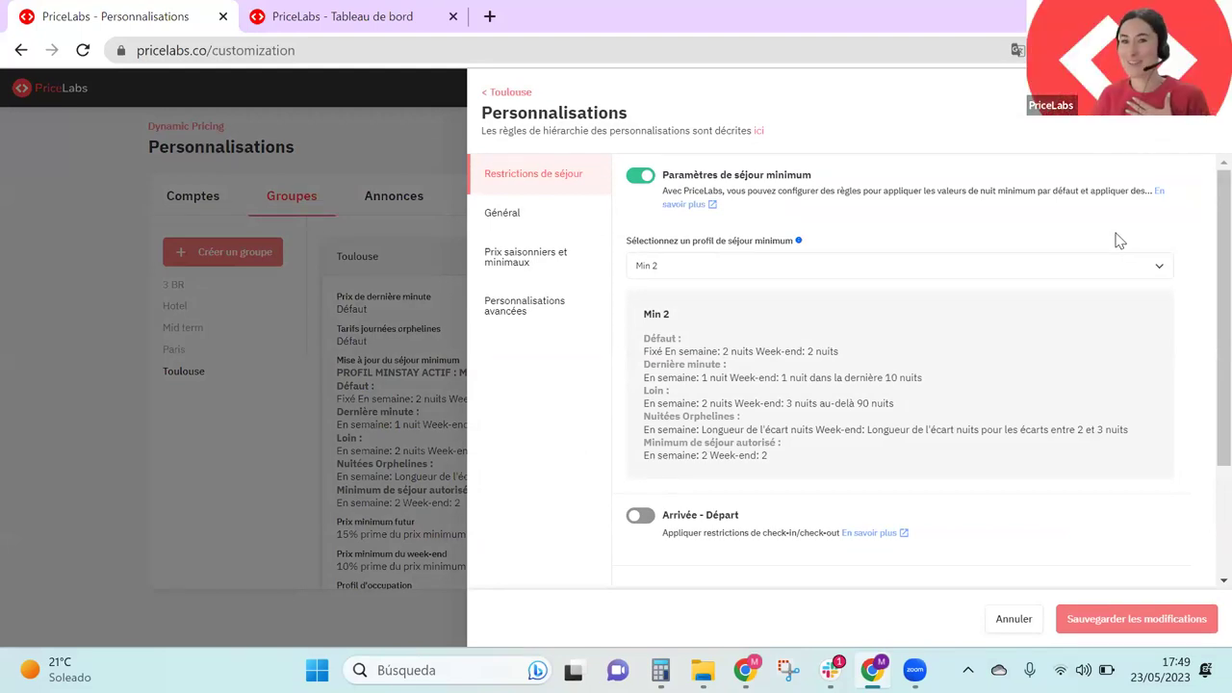
Switch the Toulouse group's minimum-stay profile to Personnalisé with a fixed default of 1 night on weekdays and 2 on weekends
left_click(1023, 273)
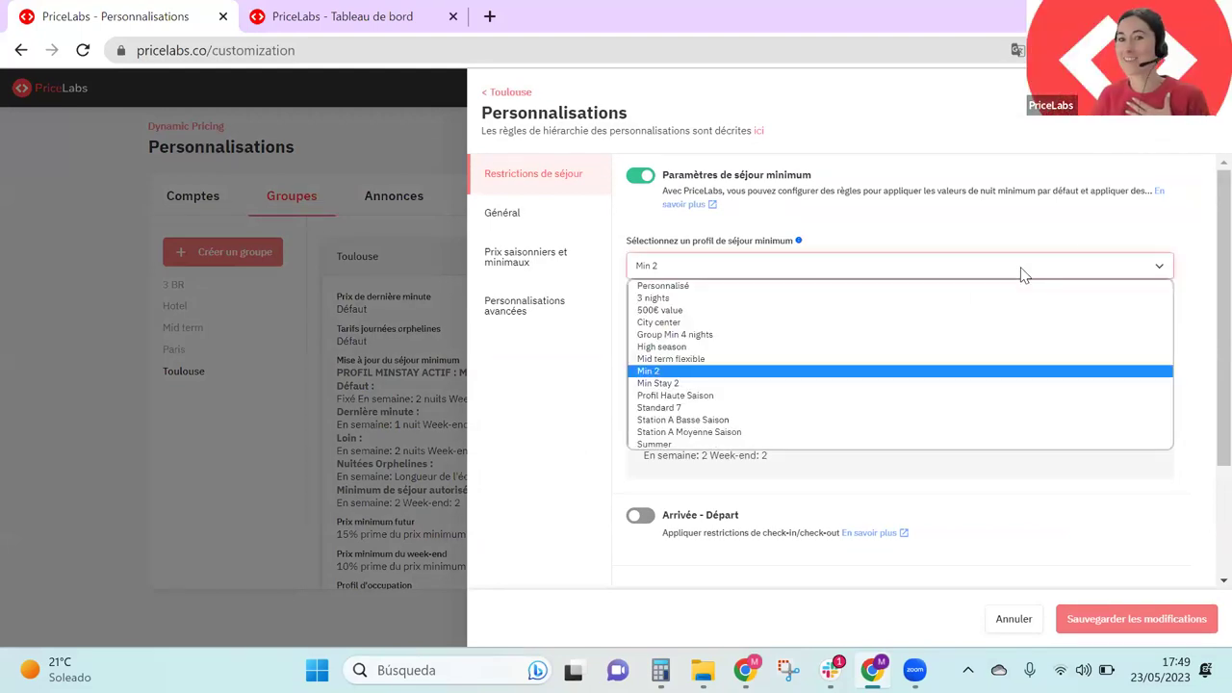
left_click(952, 286)
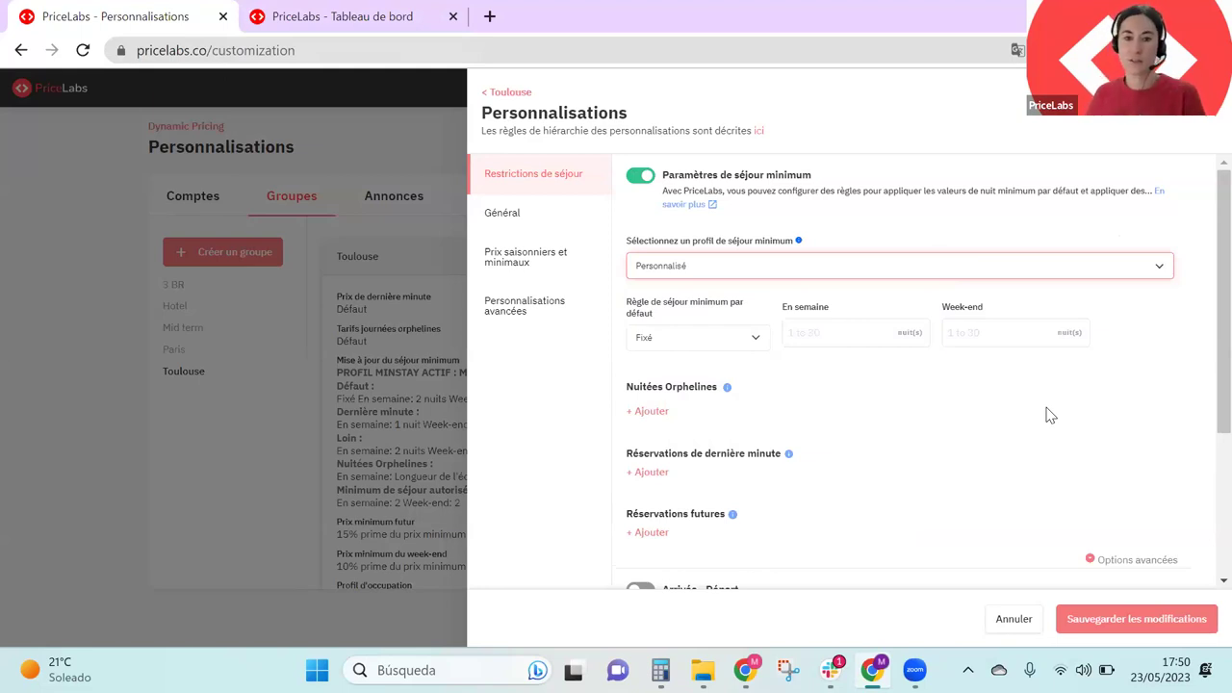
left_click(828, 334)
type("1")
key("Tab")
type("2")
key("Tab")
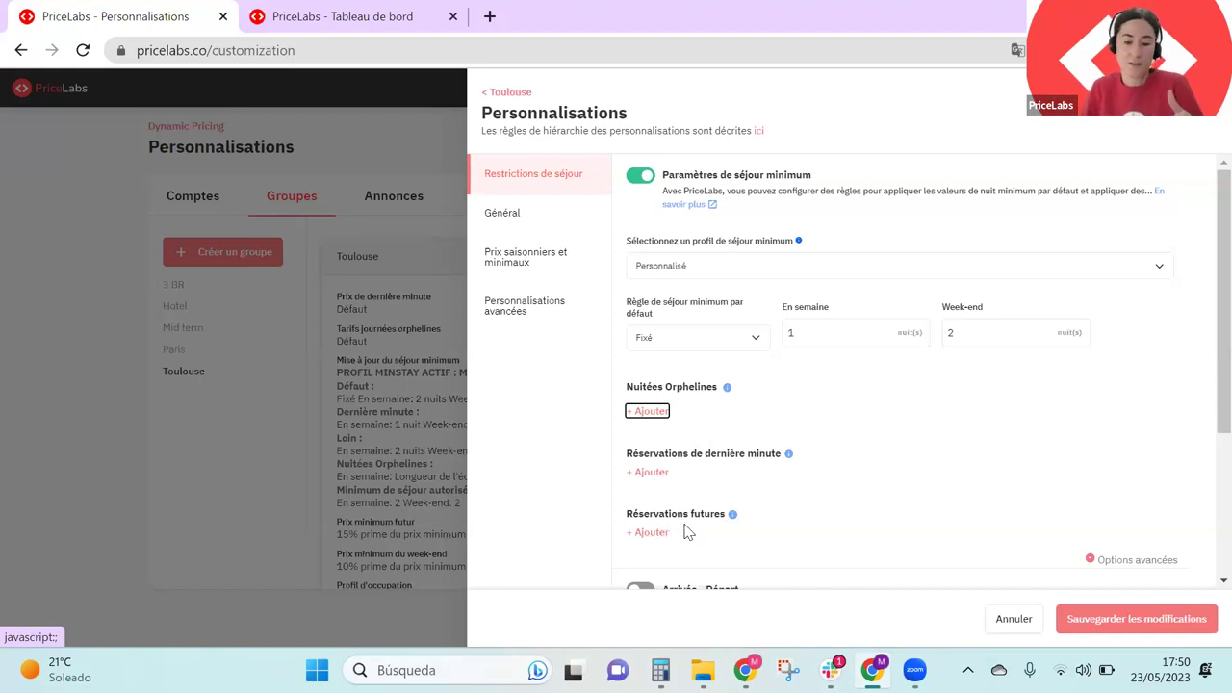
Add a future-bookings rule requiring 5 nights on weekdays and 5 on weekends beyond 365 nights
left_click(649, 532)
left_click(938, 557)
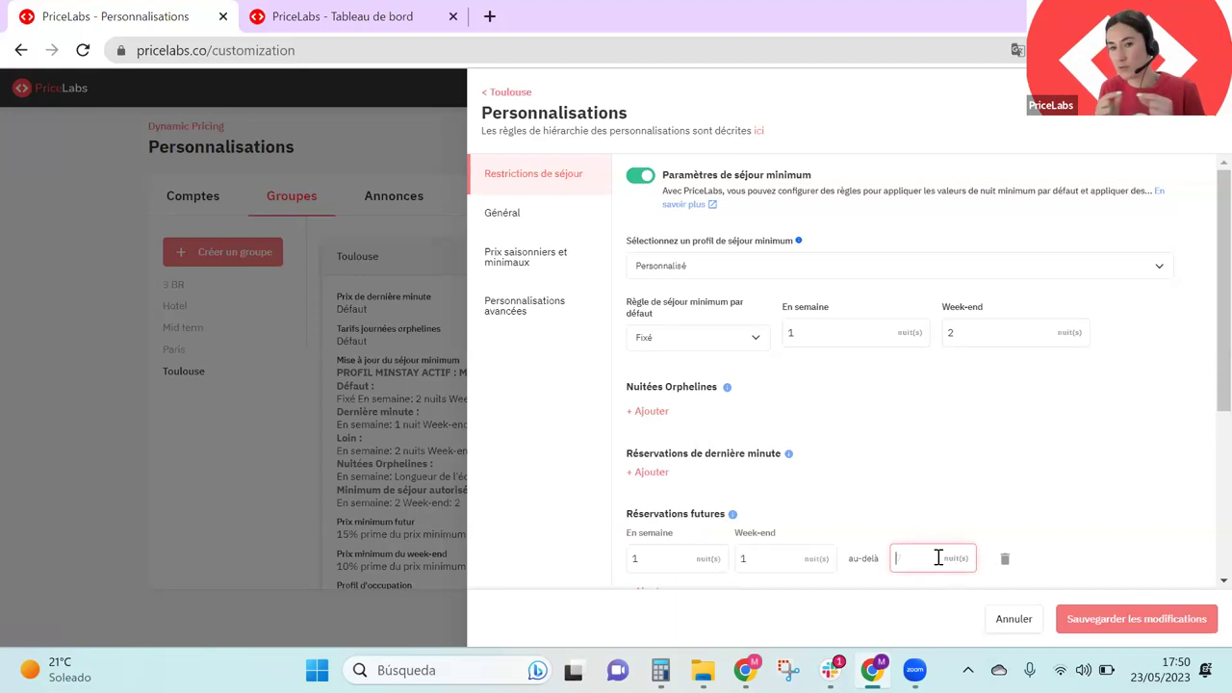
type("365")
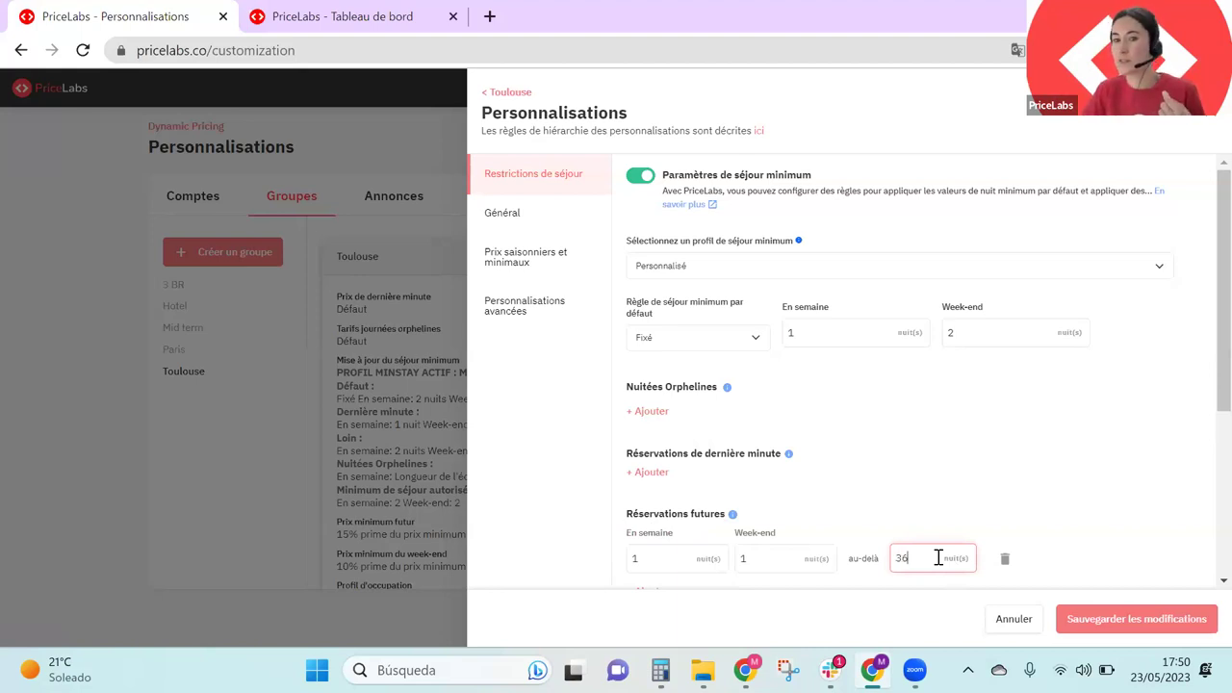
double_click(634, 560)
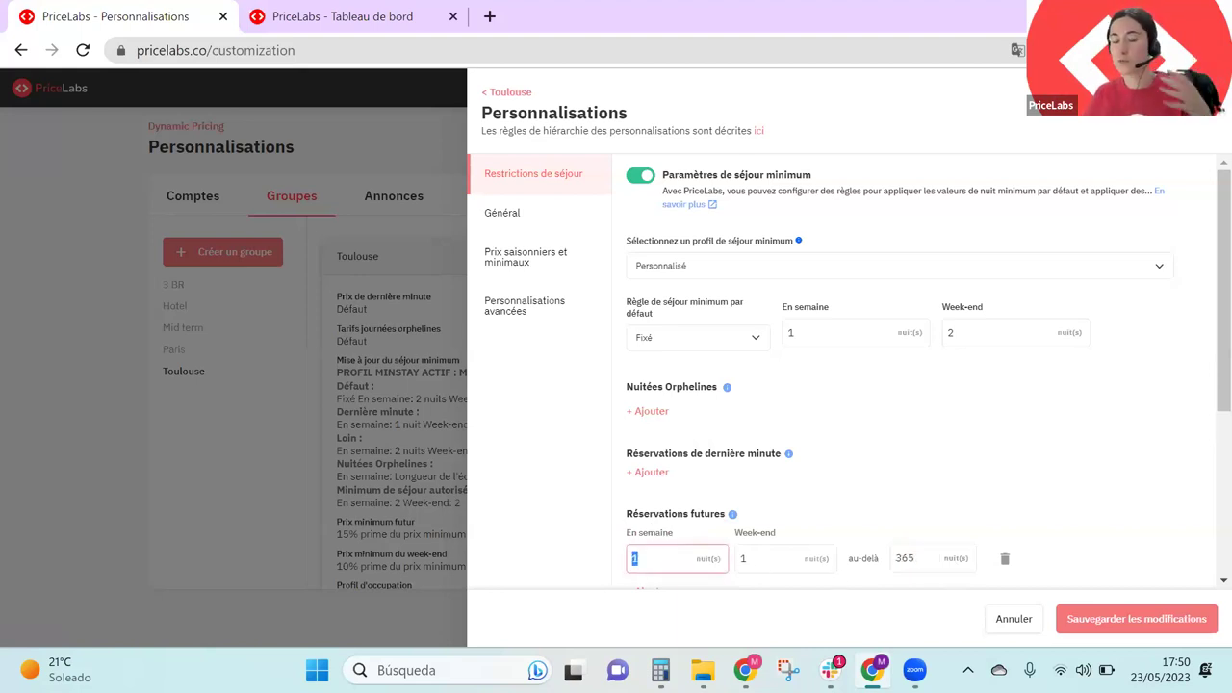
type("5")
key("Tab")
type("5")
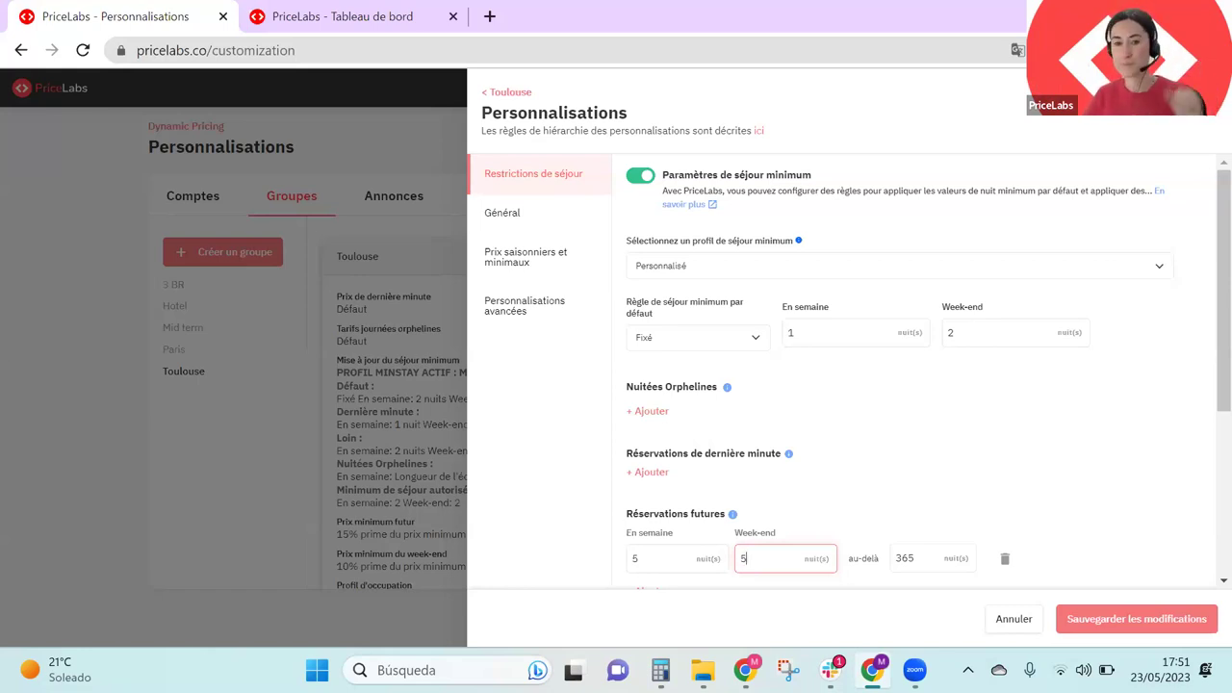
Turn off the weekend minimum price in the Toulouse group's seasonal and minimum price settings
scroll(1027, 365, "down", 1)
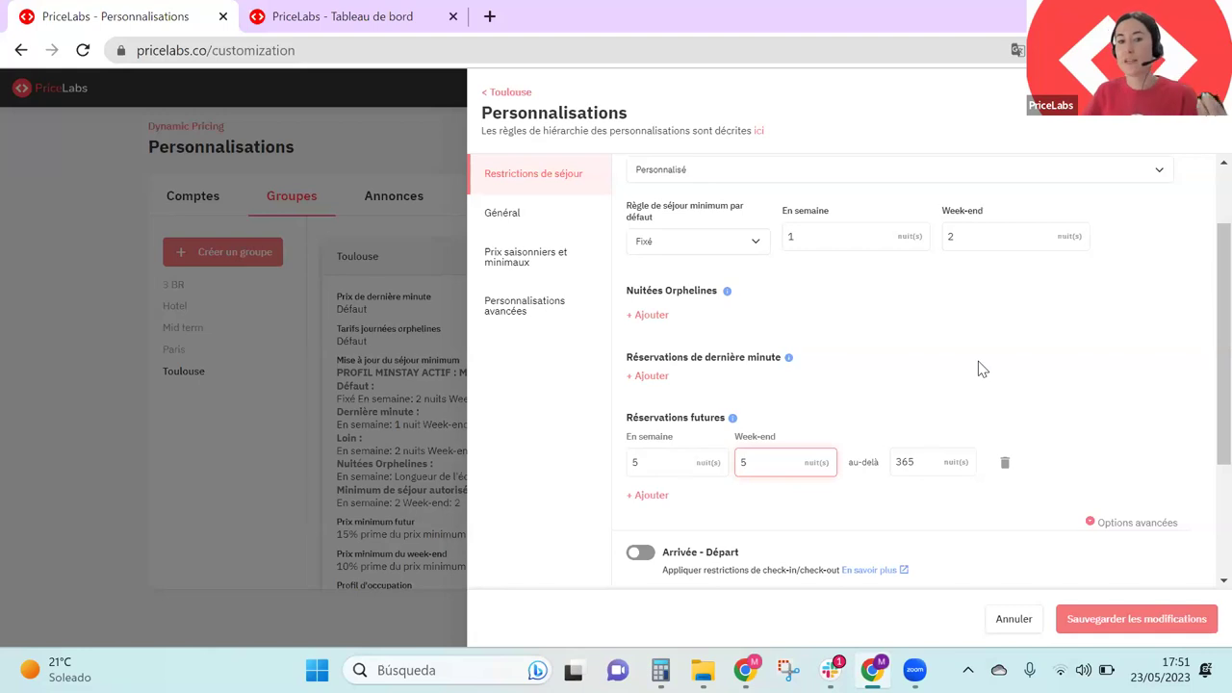
left_click(564, 267)
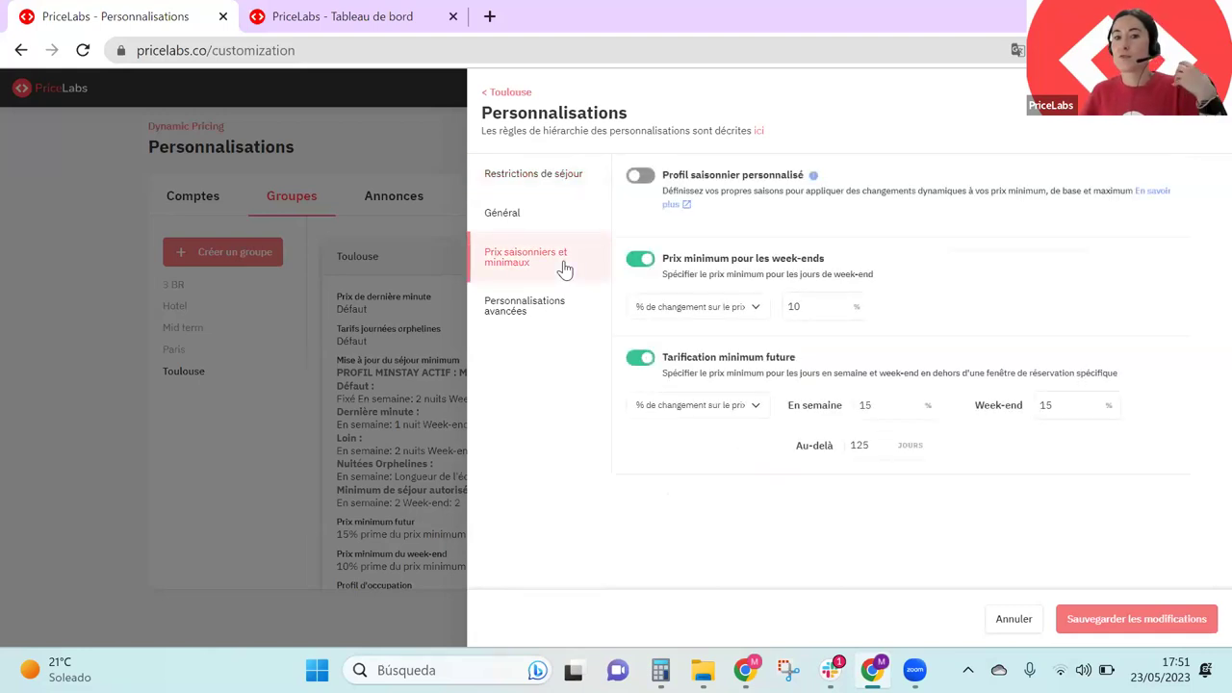
left_click(640, 258)
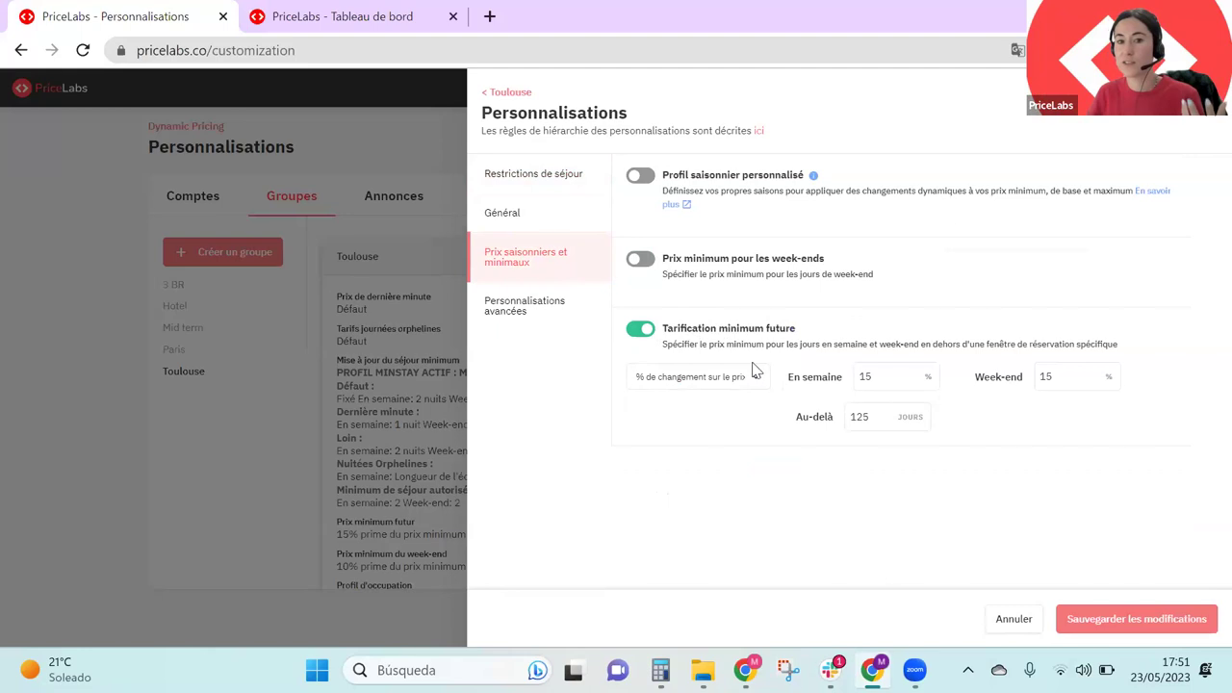
Set the future minimum pricing to 30% on weekdays and 30% on weekends beyond 365 days
left_click(815, 415)
key("BackSpace")
type("365")
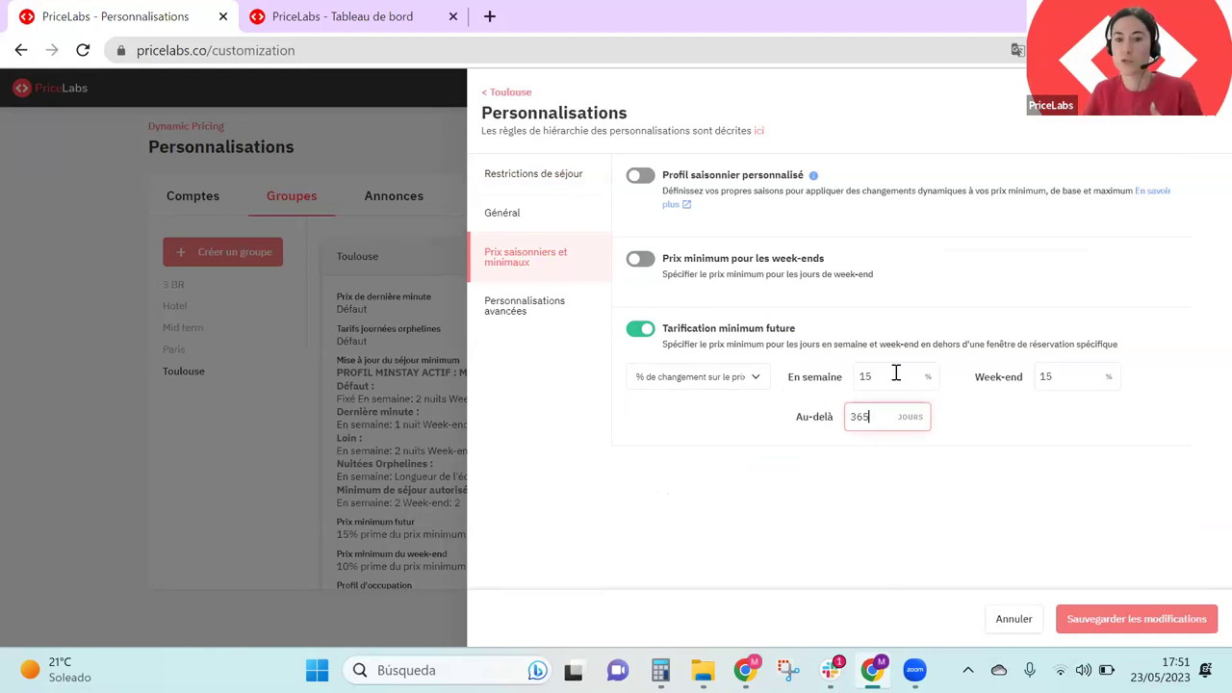
left_click_drag(869, 376, 851, 378)
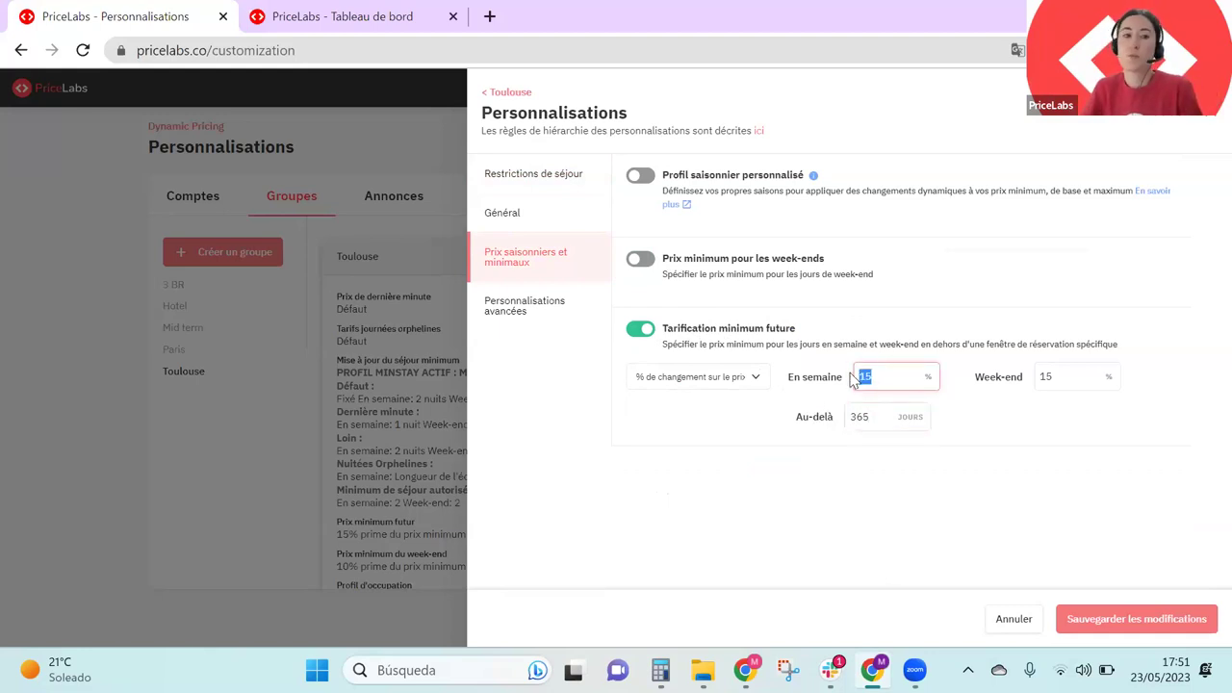
type("30")
key("Tab")
type("30")
key("Tab")
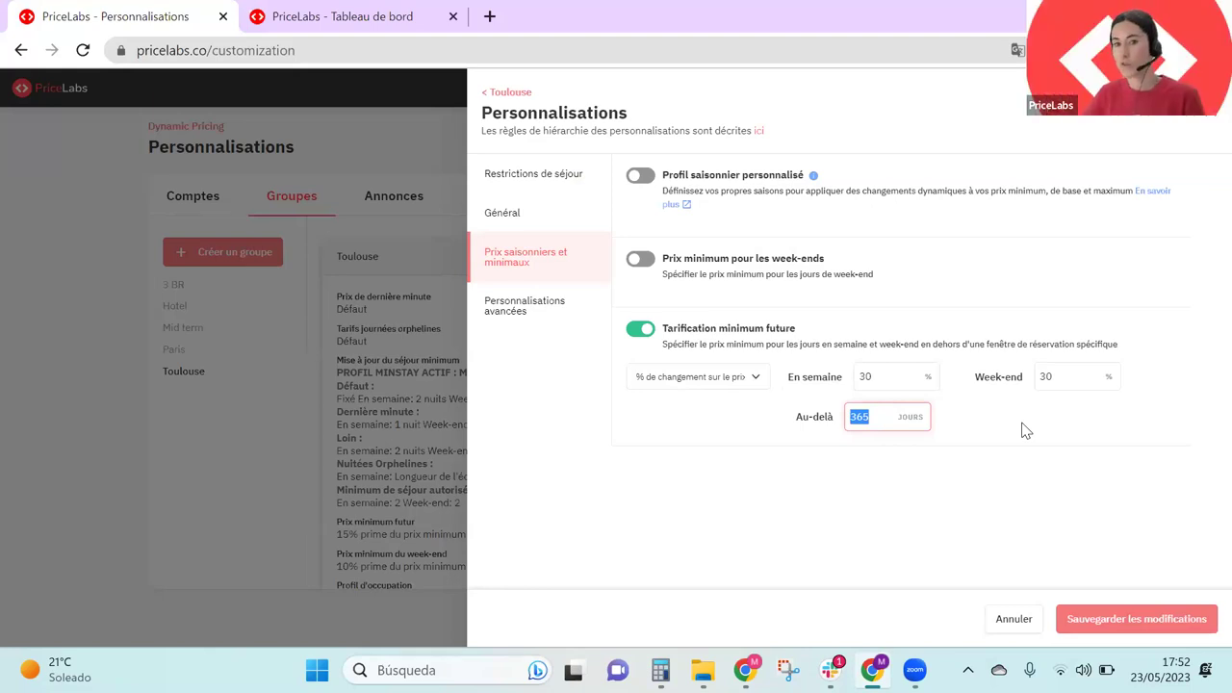
Switch to the pricing dashboard of the Lyon listing and open the Appartement Montmartre listing instead
left_click(343, 17)
scroll(357, 418, "up", 3)
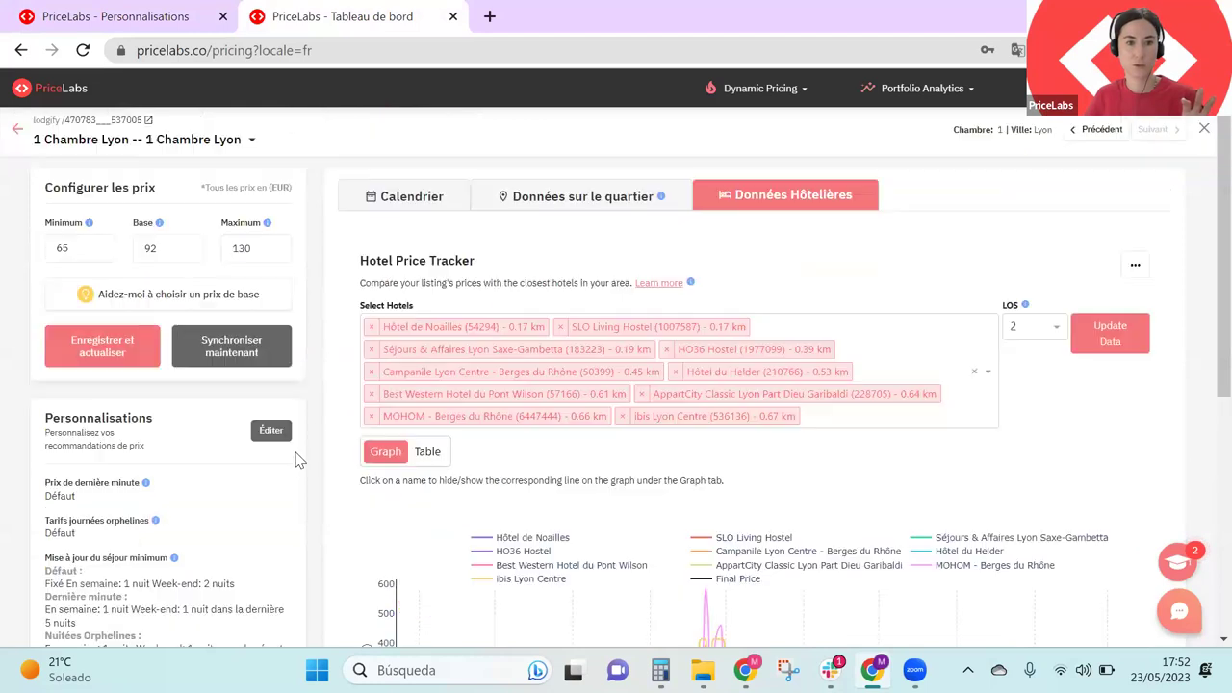
left_click(180, 140)
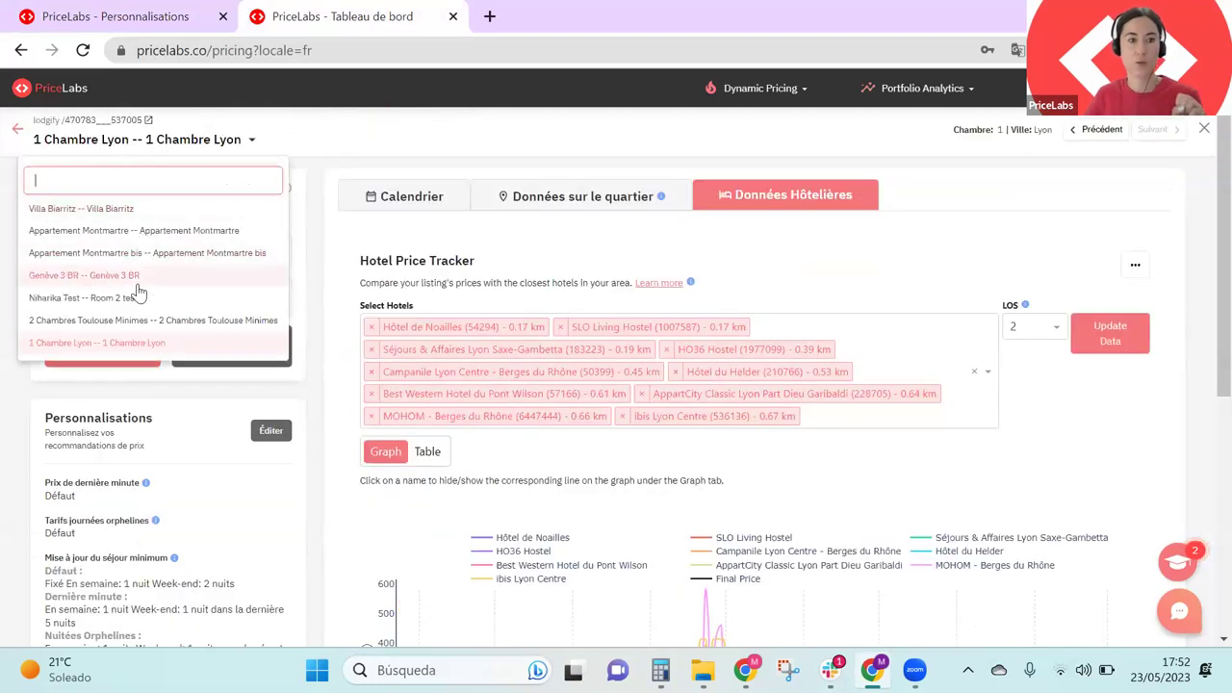
left_click(120, 232)
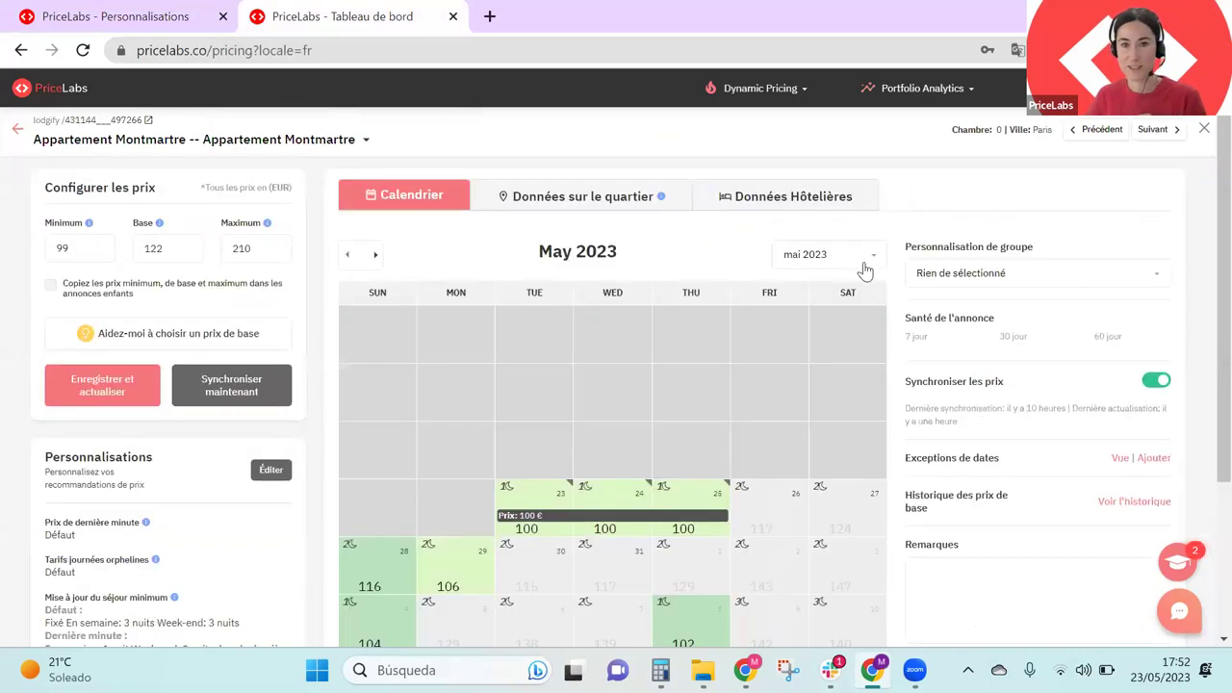
Show the Appartement Montmartre calendar for July 2024 and examine the price breakdown of July 25
left_click(851, 254)
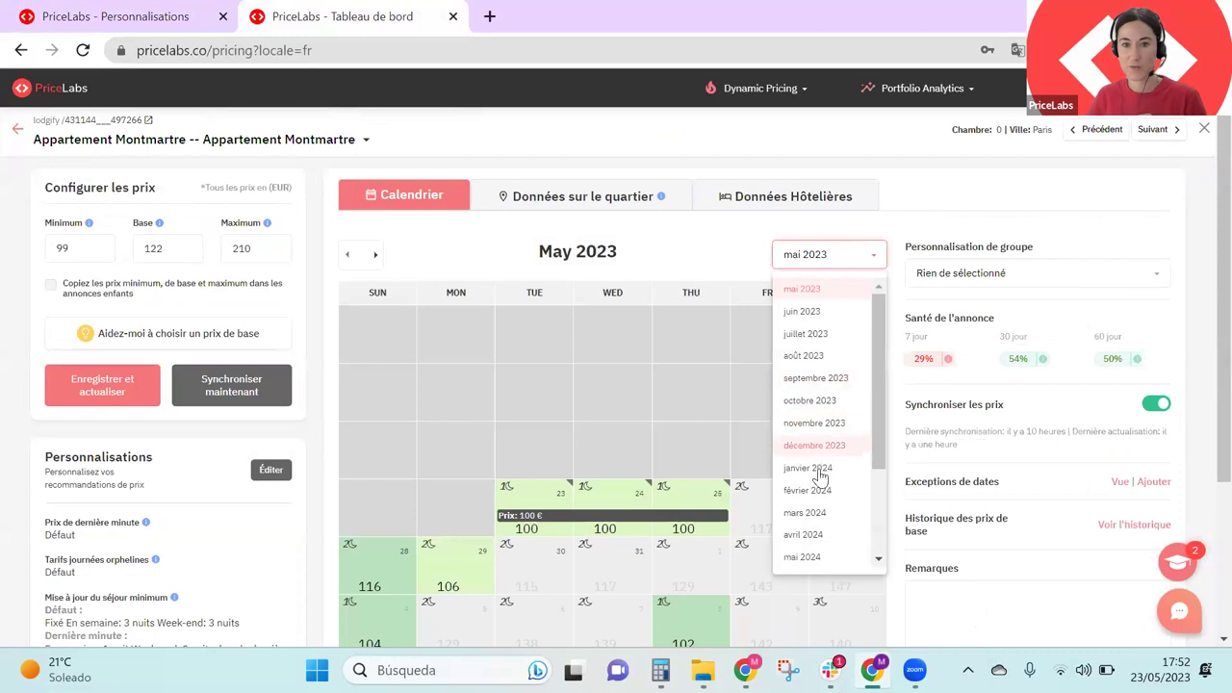
scroll(818, 522, "down", 3)
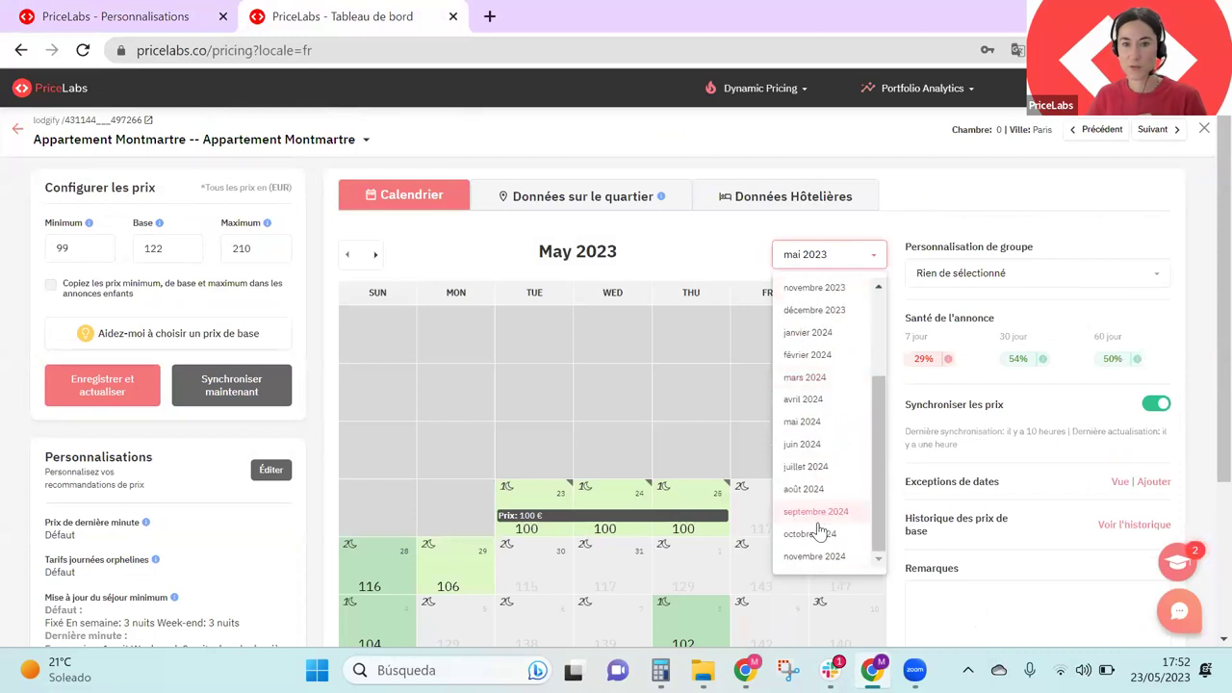
left_click(809, 467)
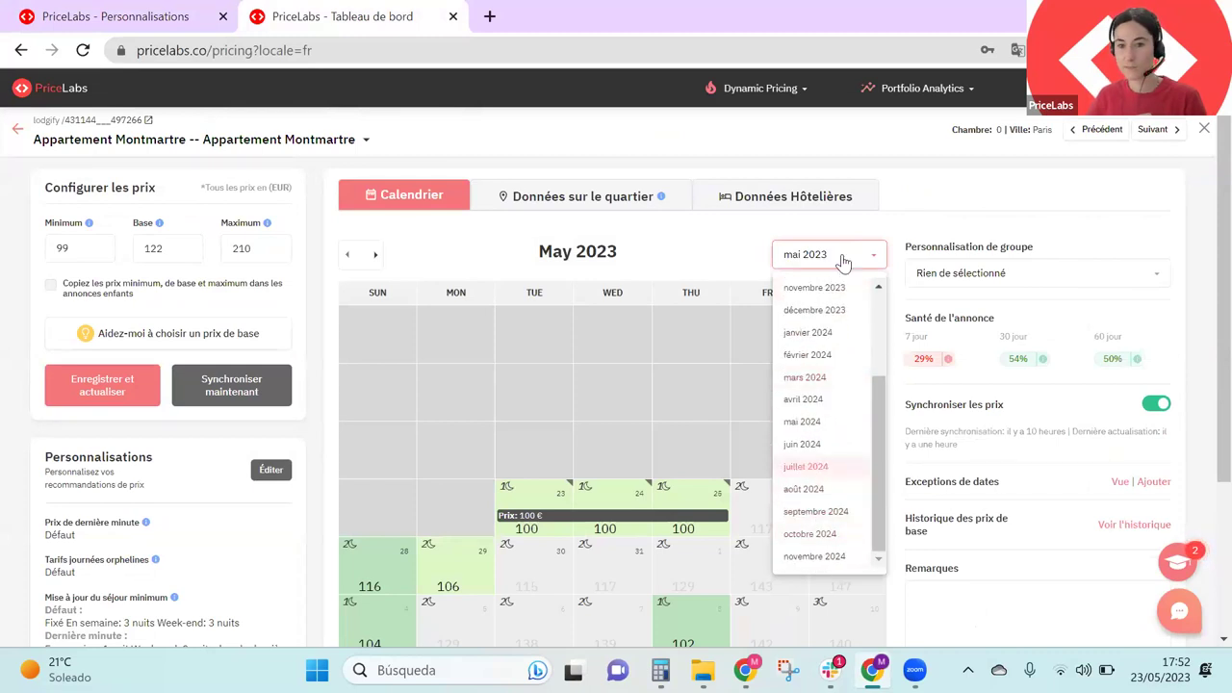
scroll(917, 199, "down", 1)
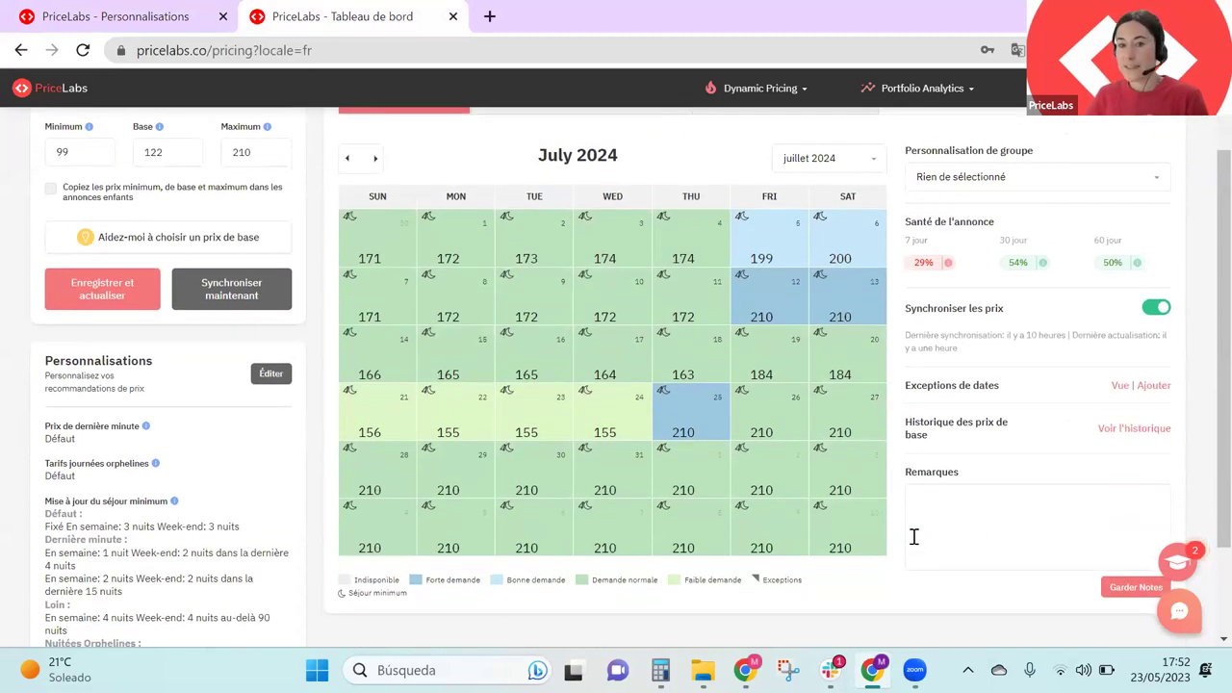
mouse_move(680, 435)
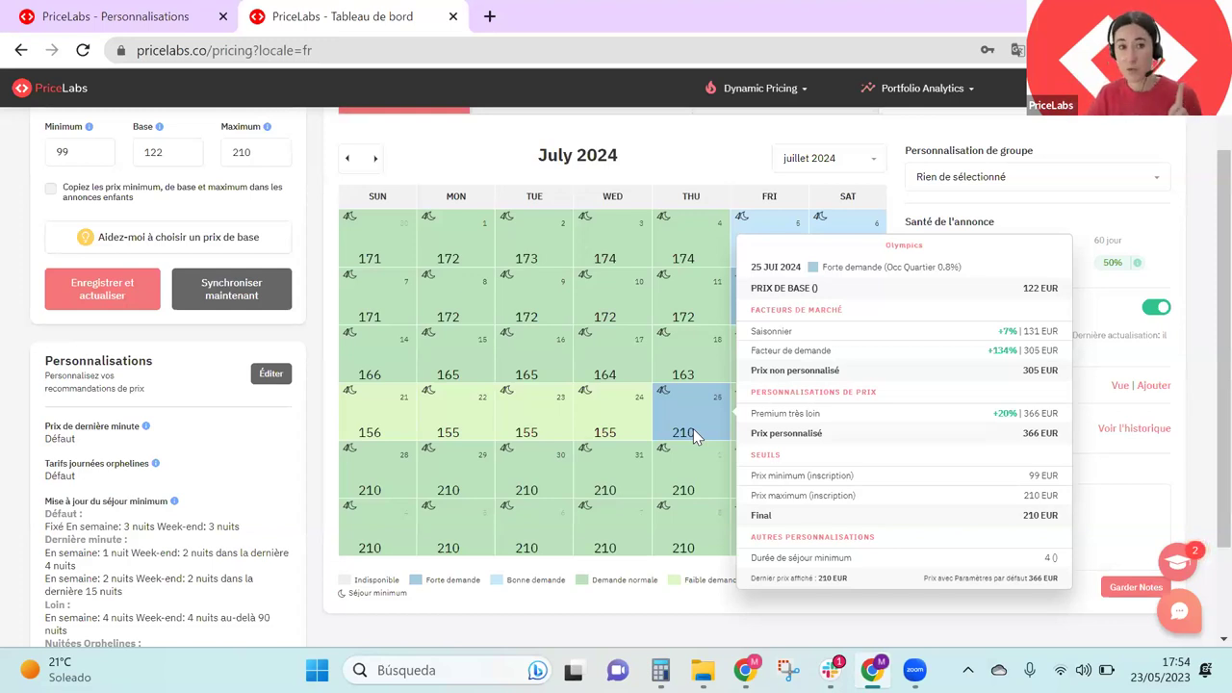
Turn on the demand factor aggressiveness in the Toulouse group's advanced customizations and set it to Agressif
left_click(154, 16)
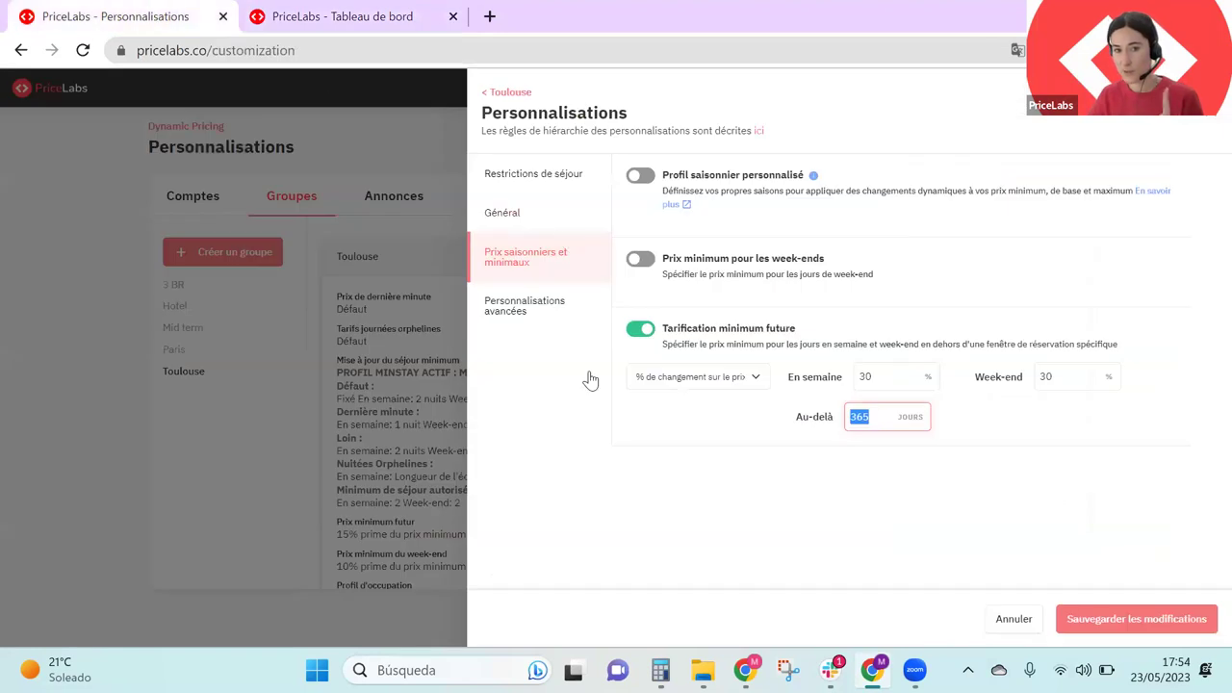
left_click(529, 321)
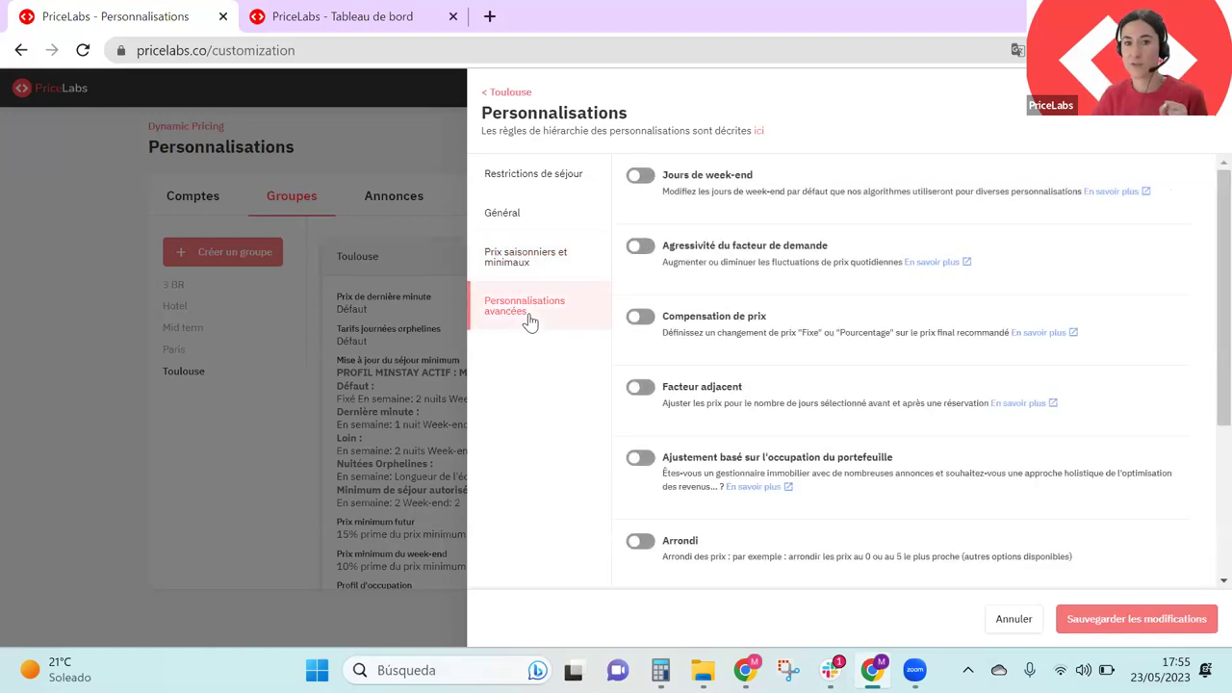
left_click(642, 248)
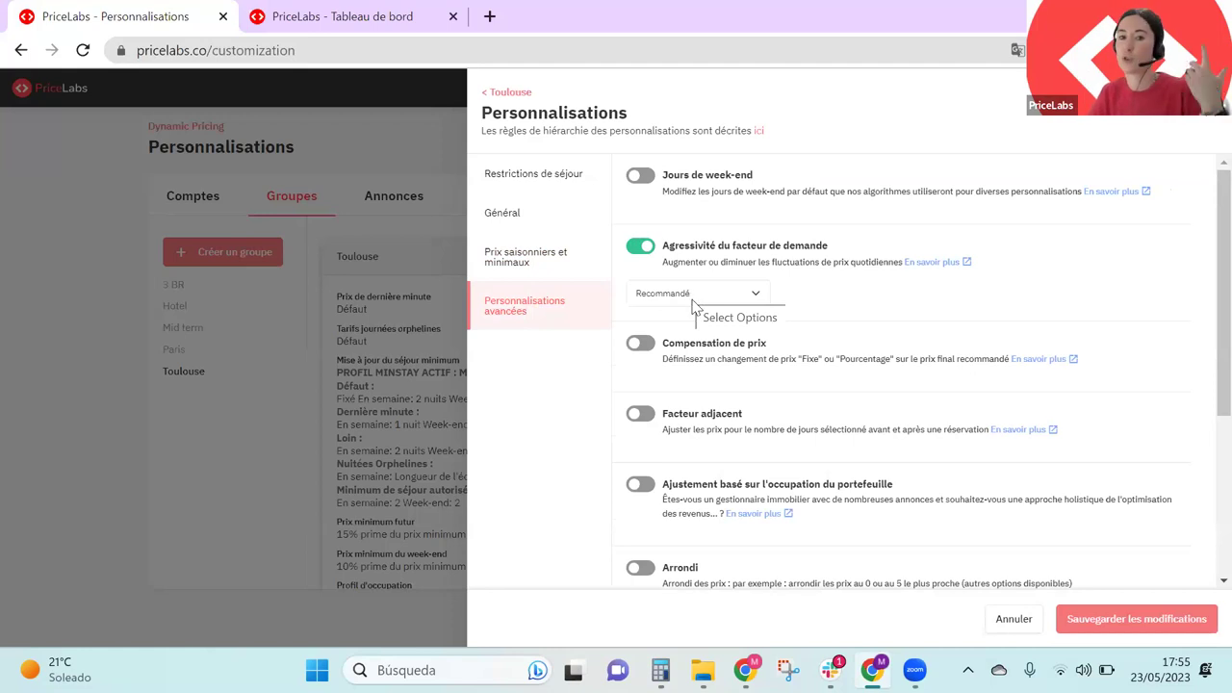
left_click(698, 297)
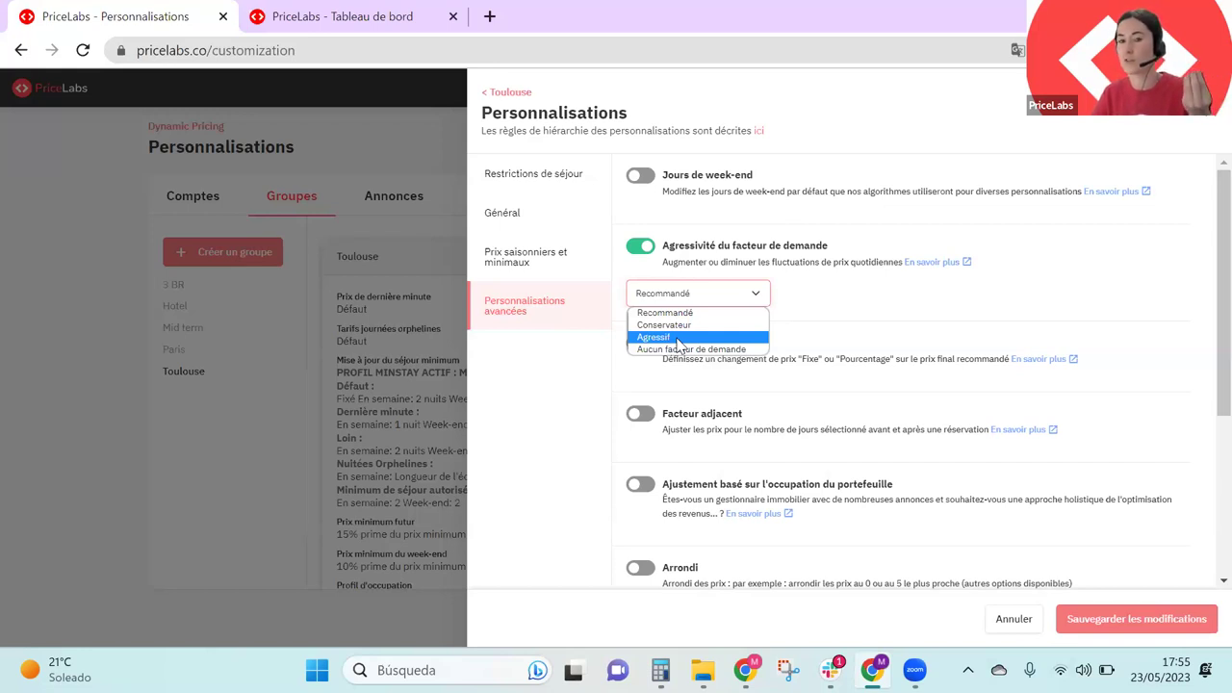
left_click(679, 338)
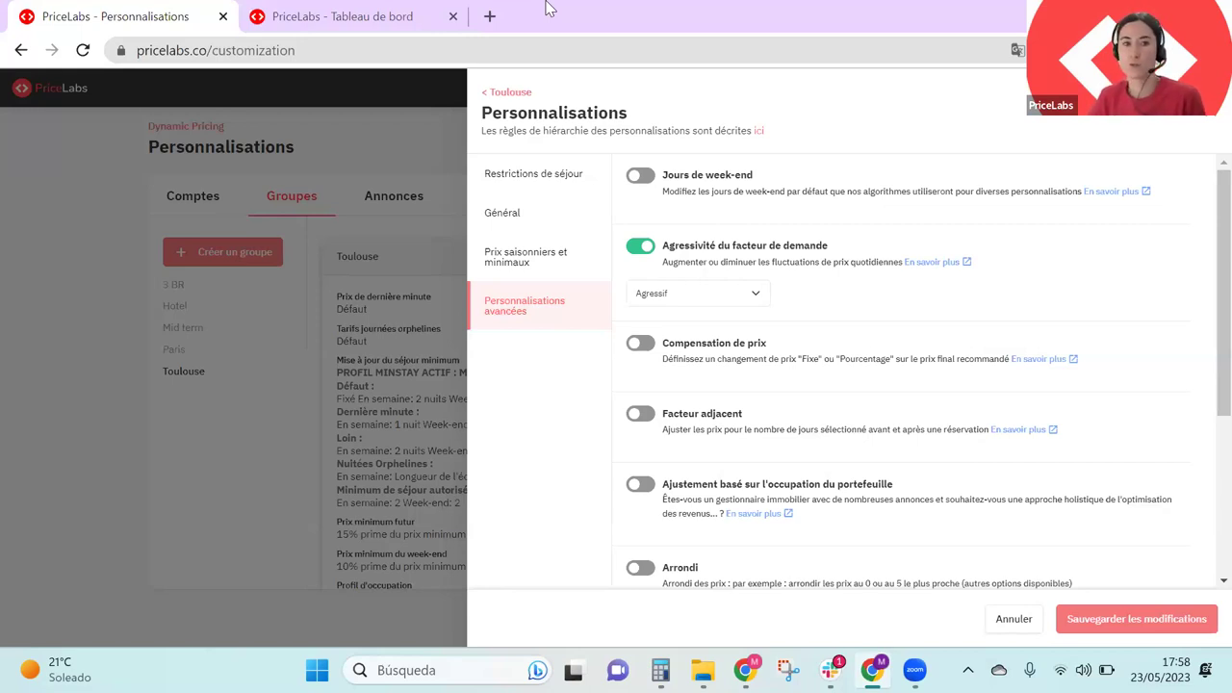
Switch to the Appartement Montmartre listing's pricing dashboard and open its neighborhood data
left_click(346, 21)
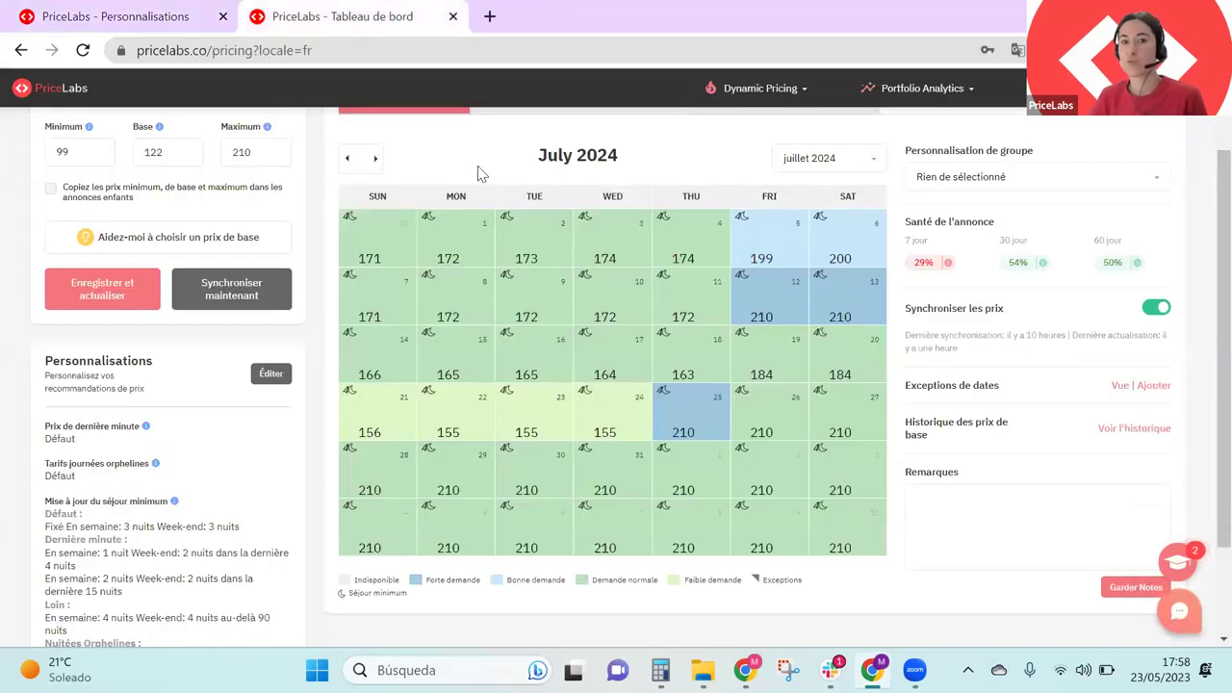
scroll(481, 173, "up", 1)
left_click(573, 200)
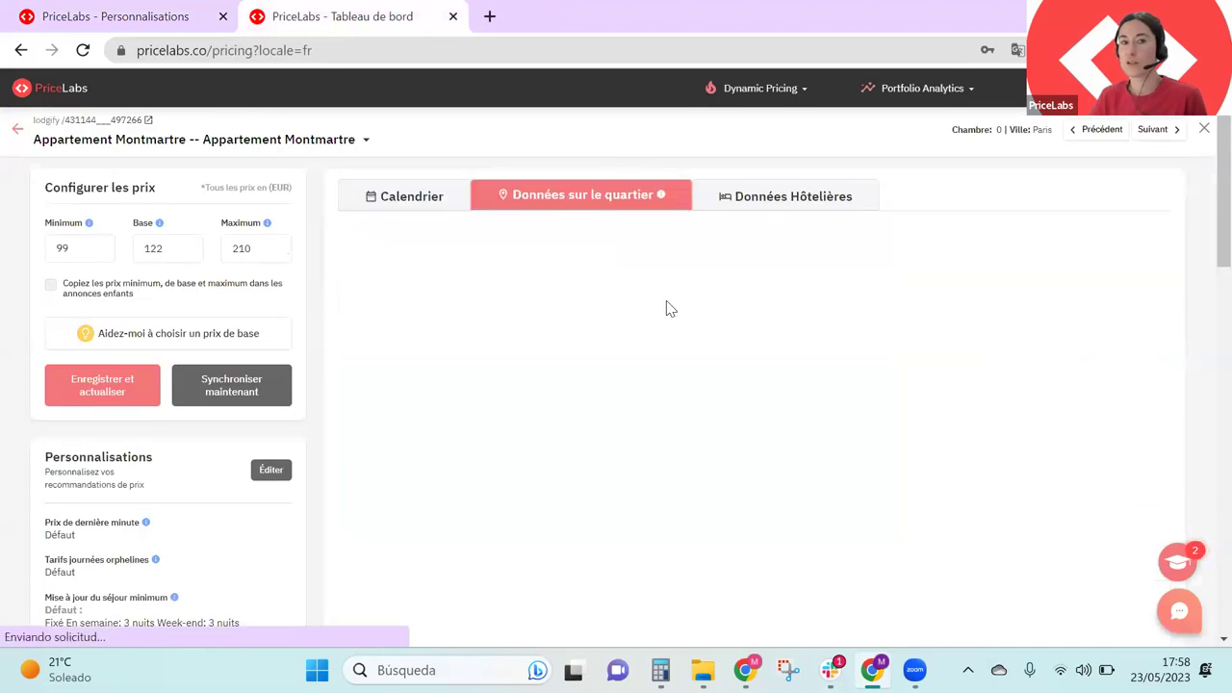